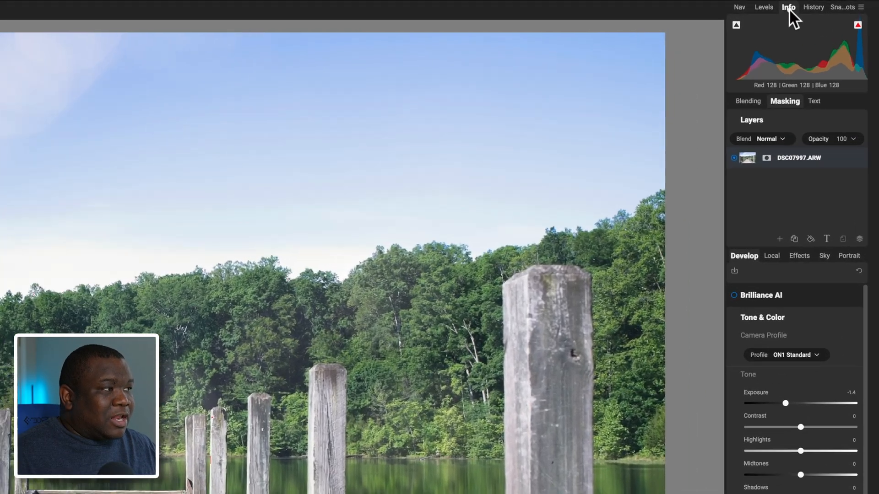
- View the dock photo's capture info, including camera, lens and exposure settings
click(809, 6)
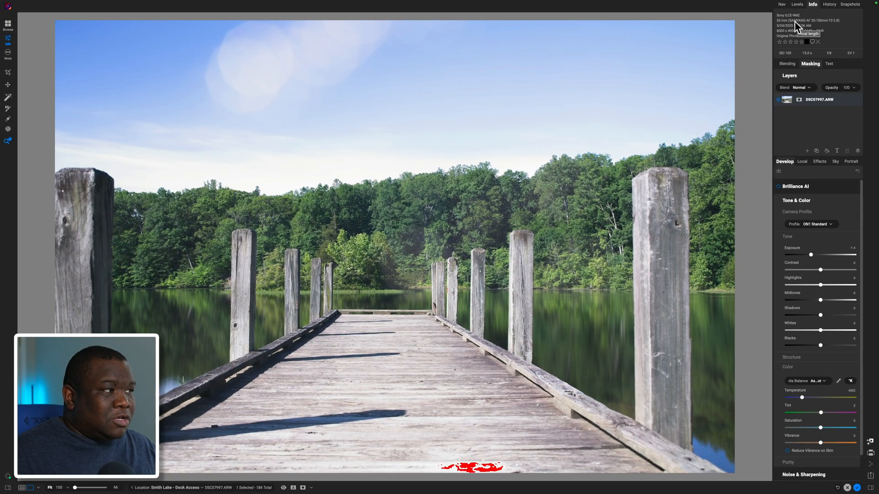
click(807, 64)
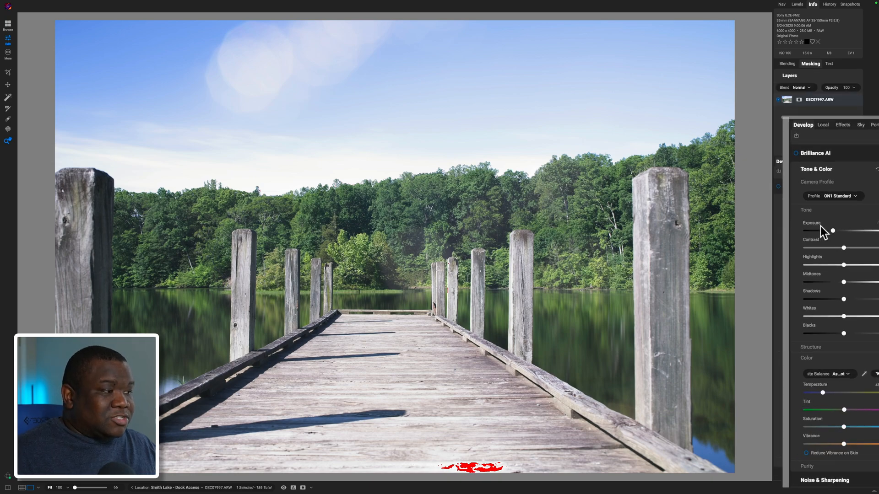
- Reset the photo's overall Exposure to 0 and display the levels histogram
drag(811, 254, 808, 255)
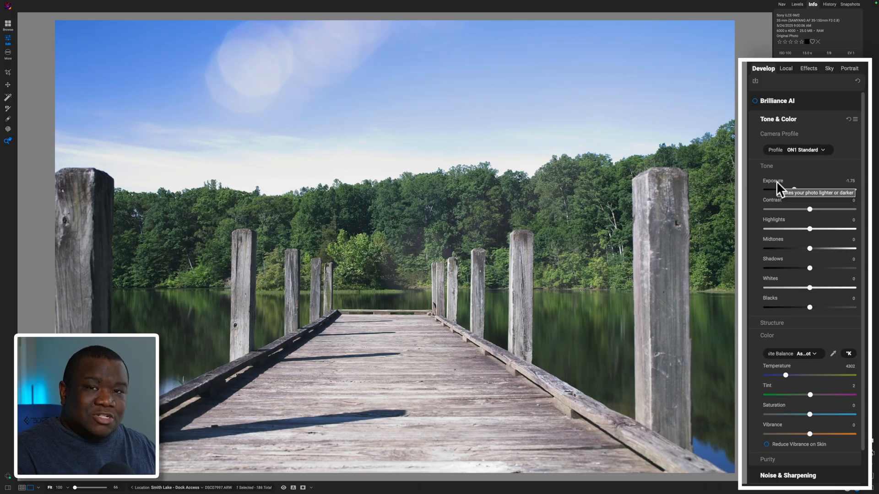
double_click(776, 181)
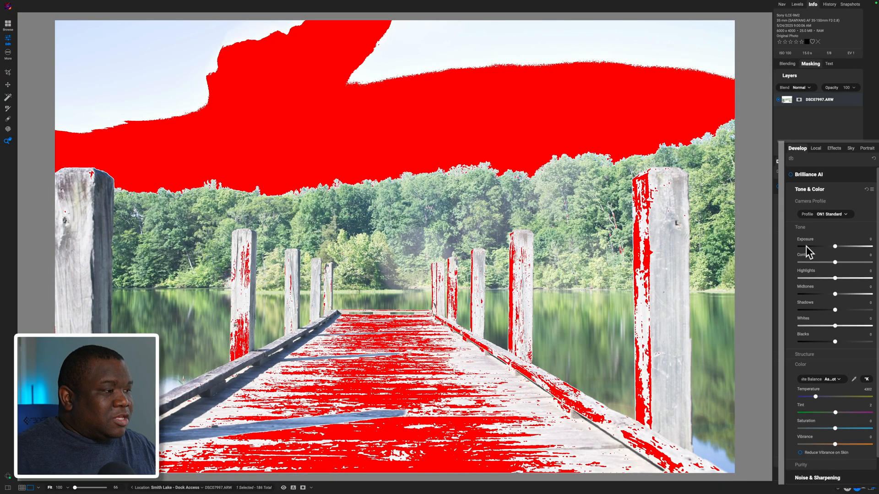
click(794, 5)
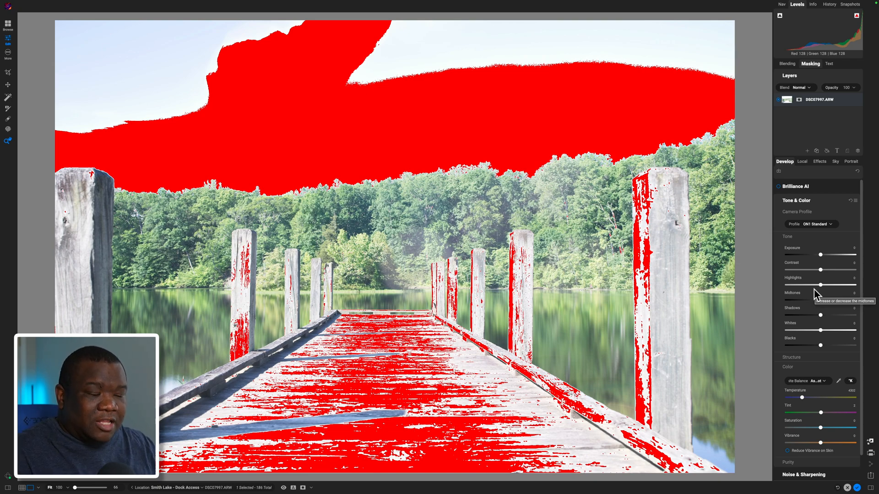
- Create a local adjustment masked to the whole sky with the automatic region selection and apply the mask
click(801, 162)
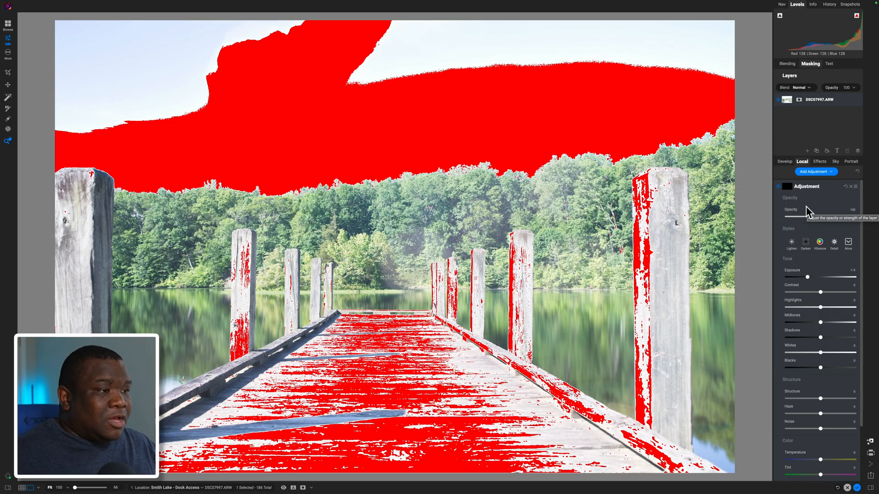
key(b)
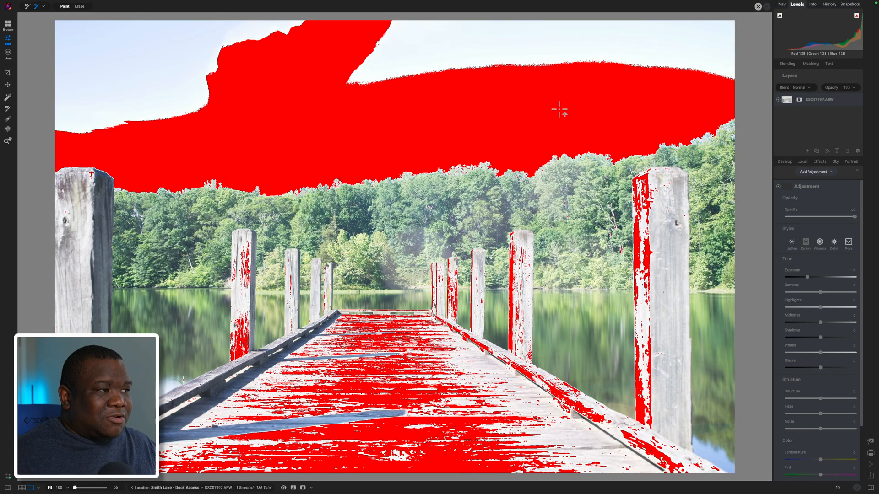
click(370, 81)
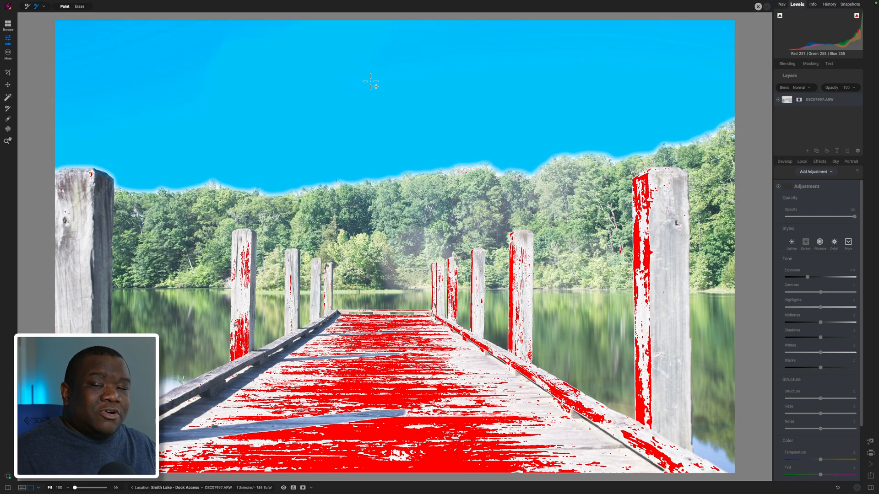
click(370, 81)
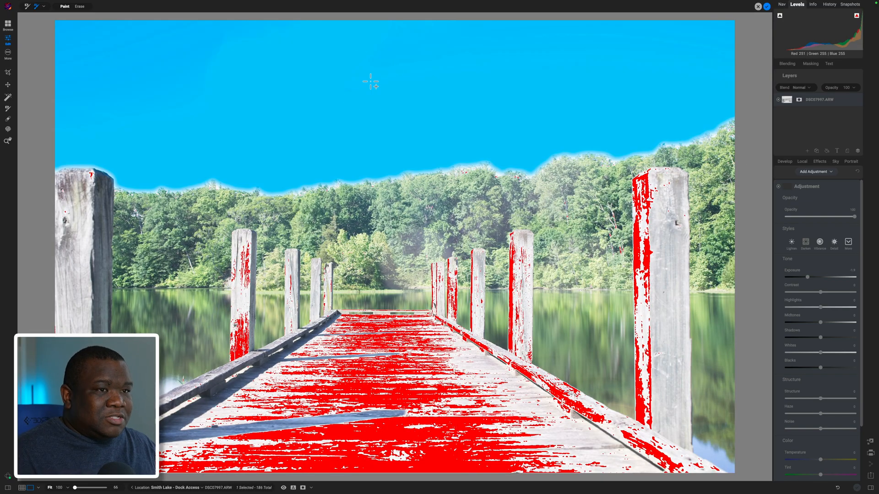
click(766, 7)
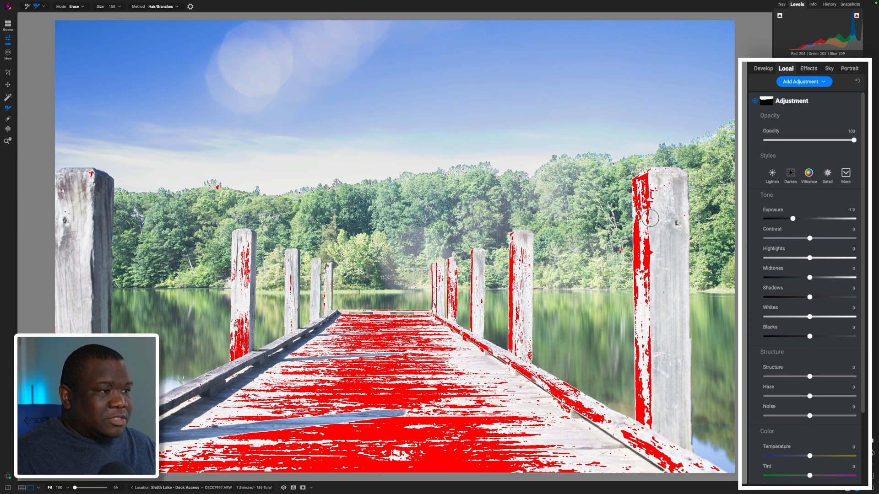
- Set the sky adjustment's Exposure to -1.55 and rename the adjustment Sky
double_click(782, 210)
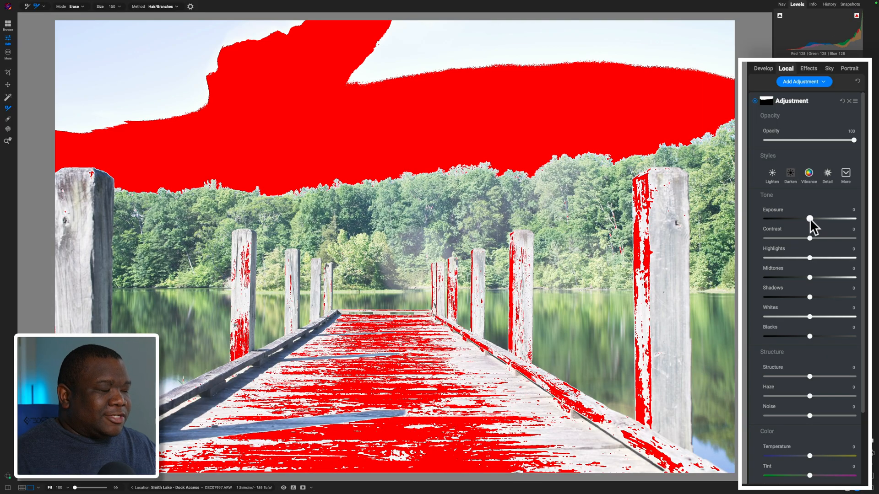
drag(809, 218, 795, 217)
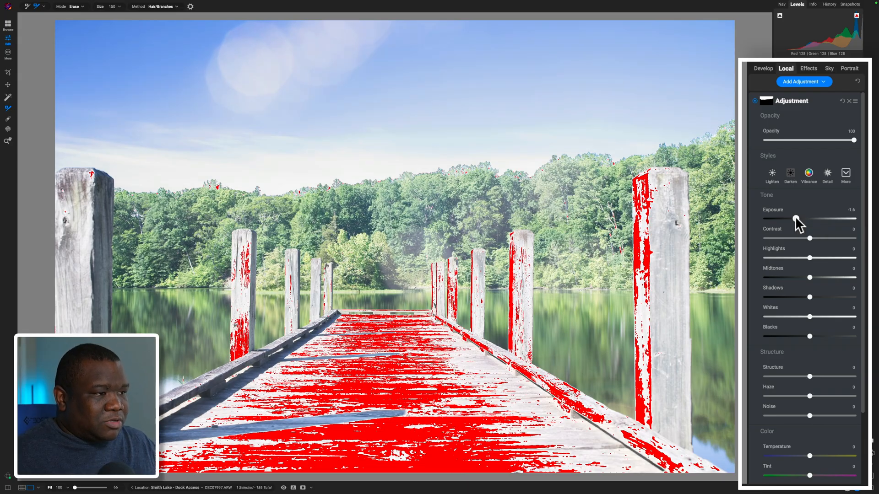
drag(795, 218, 795, 217)
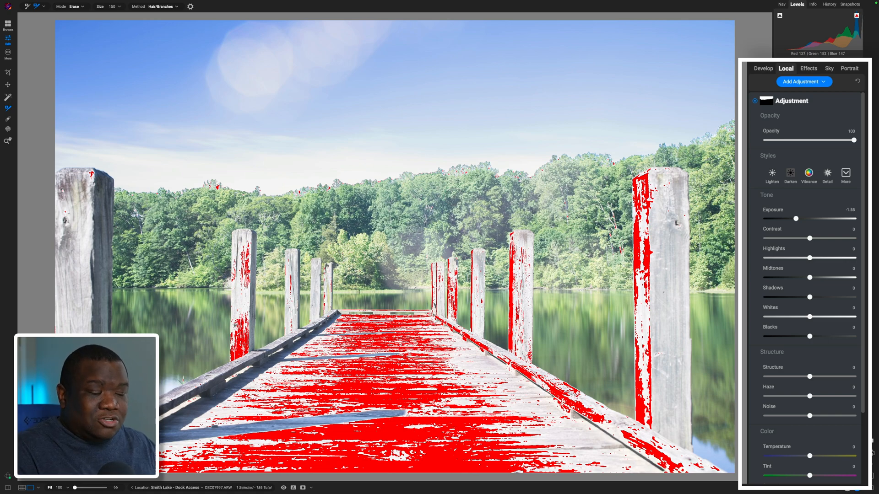
double_click(792, 102)
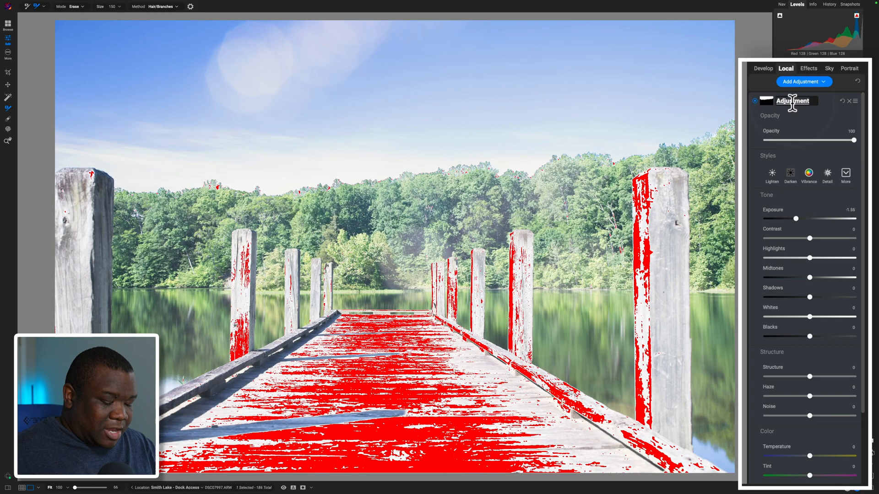
text(Sky)
key(Return)
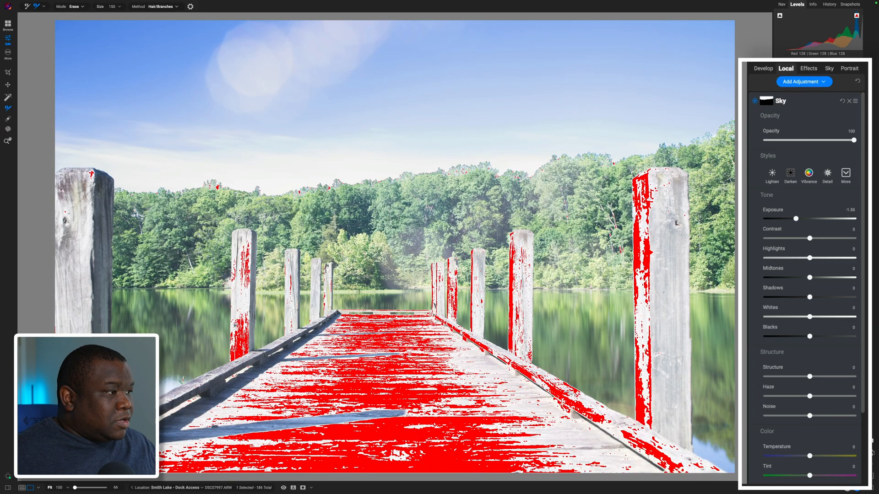
- Add a second local adjustment masked to the tree line across the photo and apply the mask
click(797, 82)
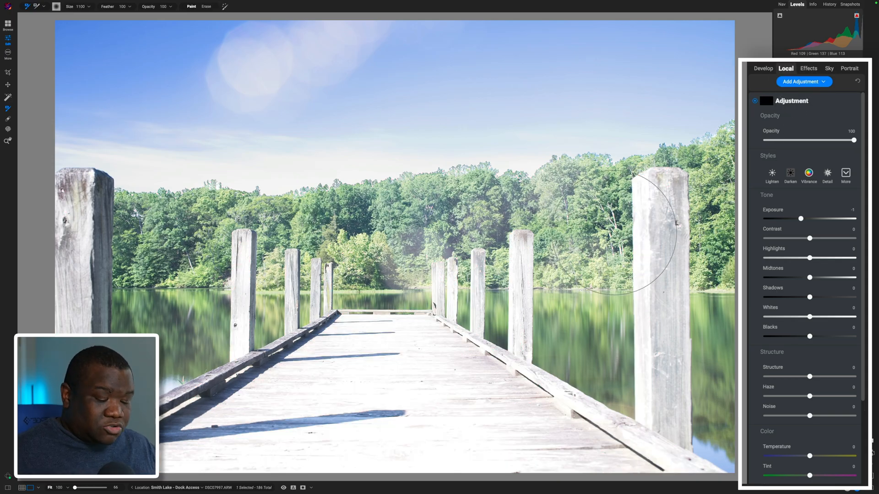
mouse_move(614, 232)
mouse_down()
mouse_move(597, 197)
mouse_move(622, 254)
mouse_up()
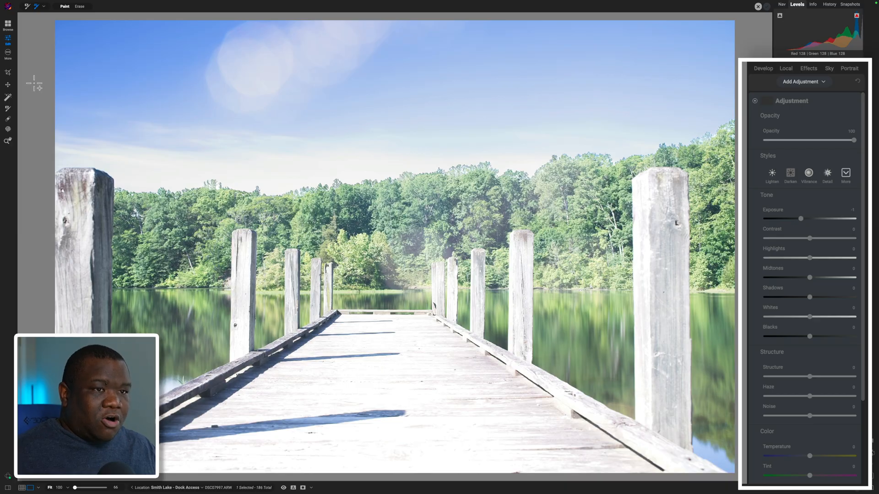
mouse_move(33, 83)
mouse_down()
mouse_move(187, 127)
mouse_move(403, 157)
mouse_move(751, 235)
mouse_move(857, 207)
mouse_move(856, 252)
mouse_up()
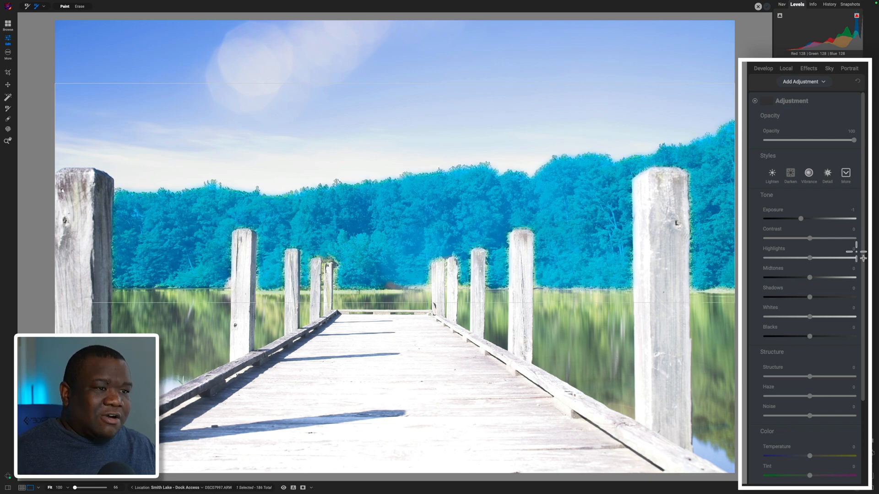
drag(856, 252, 857, 255)
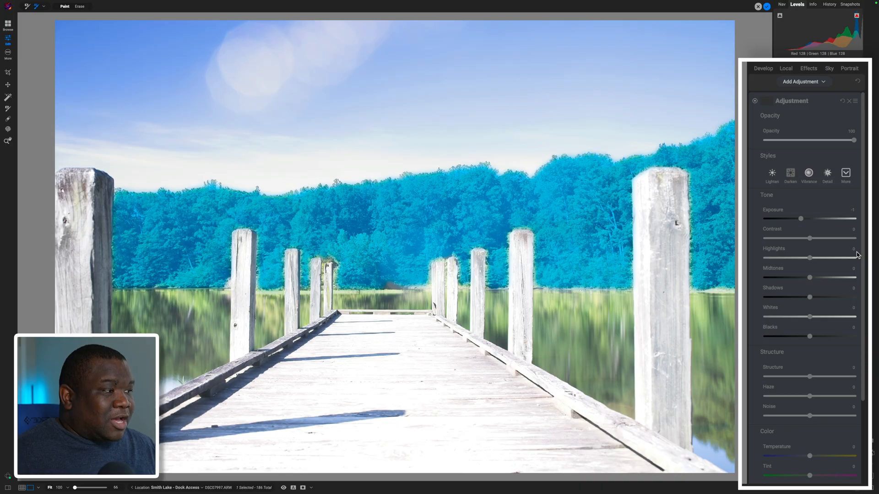
click(766, 7)
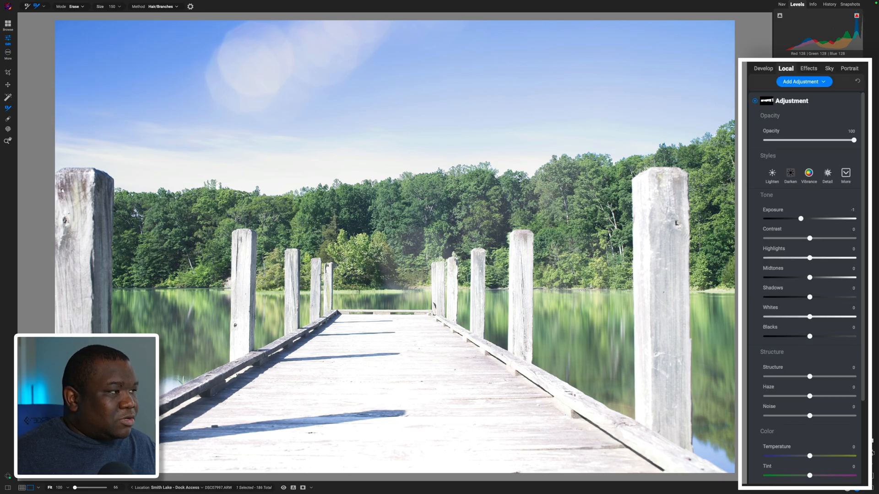
- With the highlight clipping warning on, set the tree adjustment's Exposure to -1.5 and rename it Trees
click(856, 16)
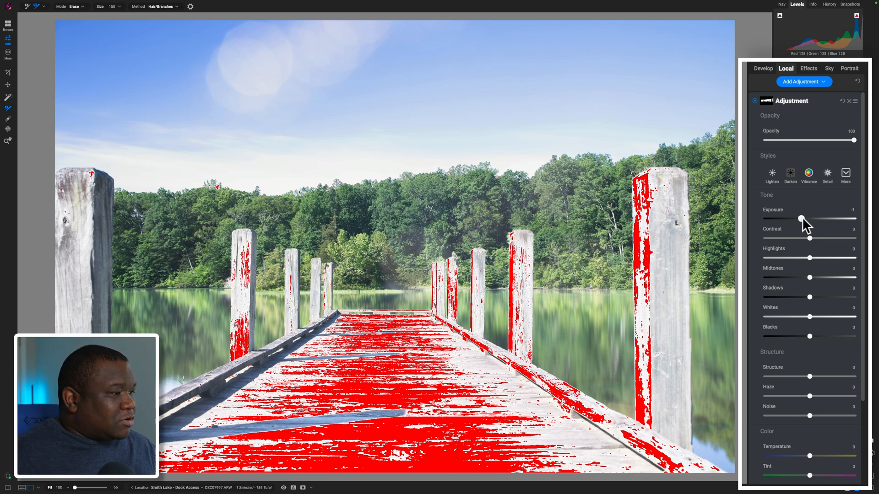
drag(802, 218, 796, 217)
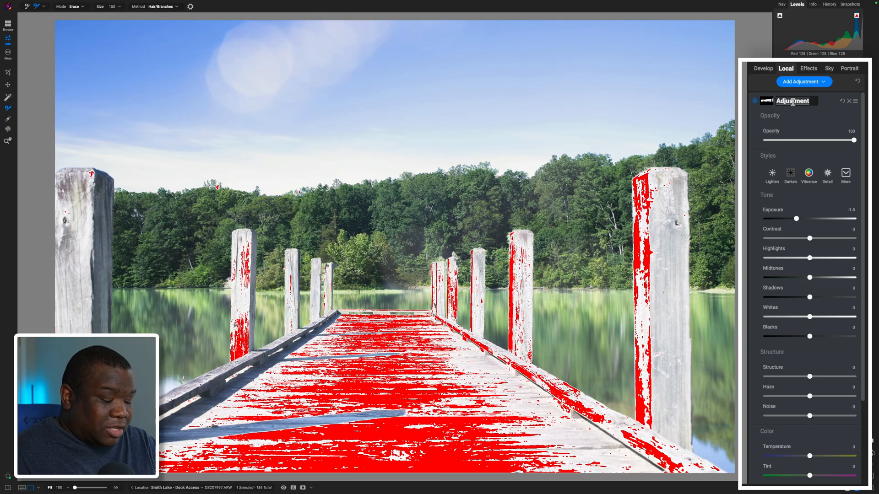
text(Trees)
key(Return)
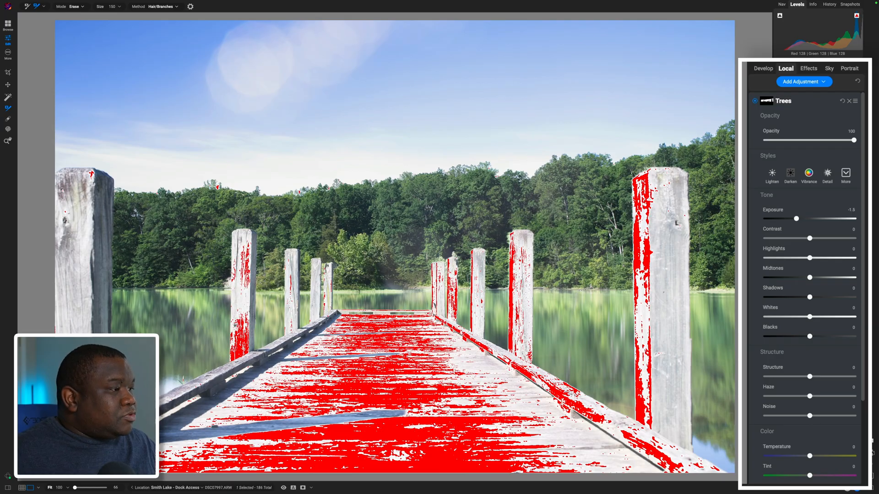
- Add a third local adjustment and select the dock's posts, rails and floorboards for its mask
click(792, 81)
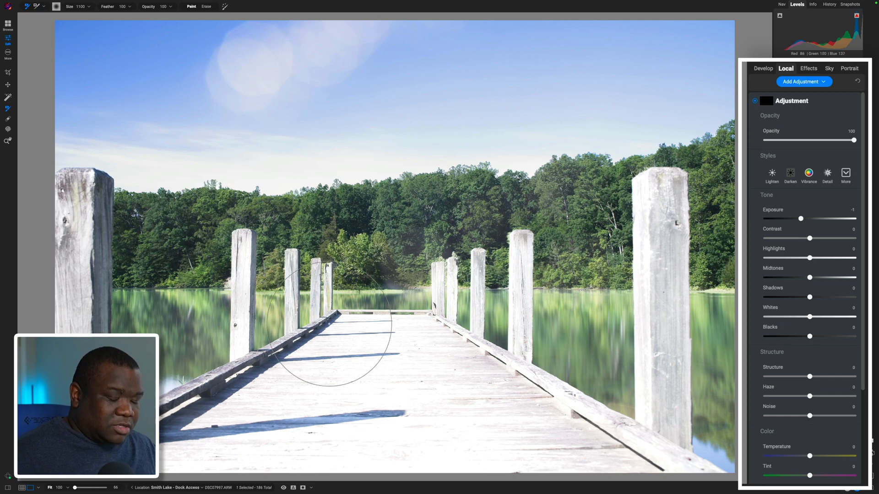
key(w)
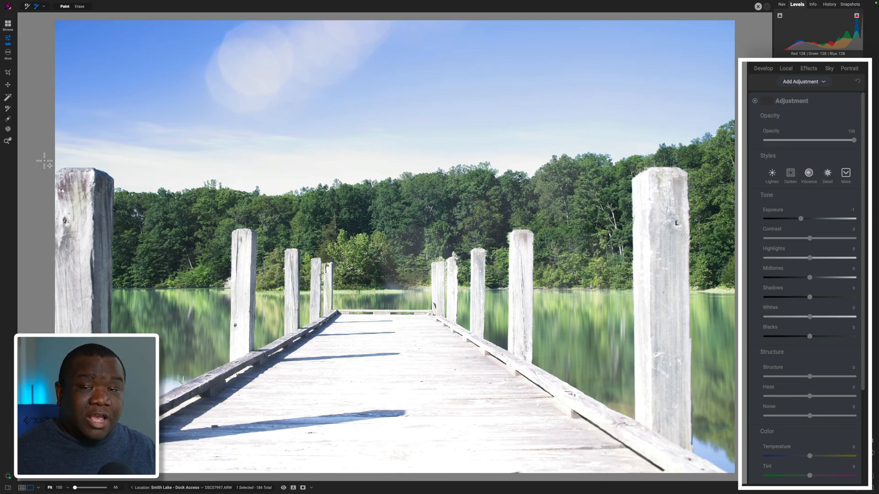
drag(45, 160, 744, 313)
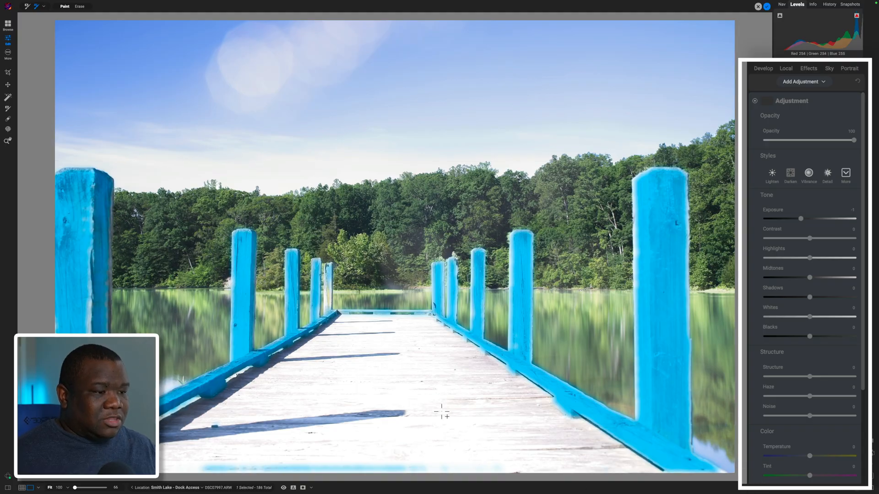
click(413, 384)
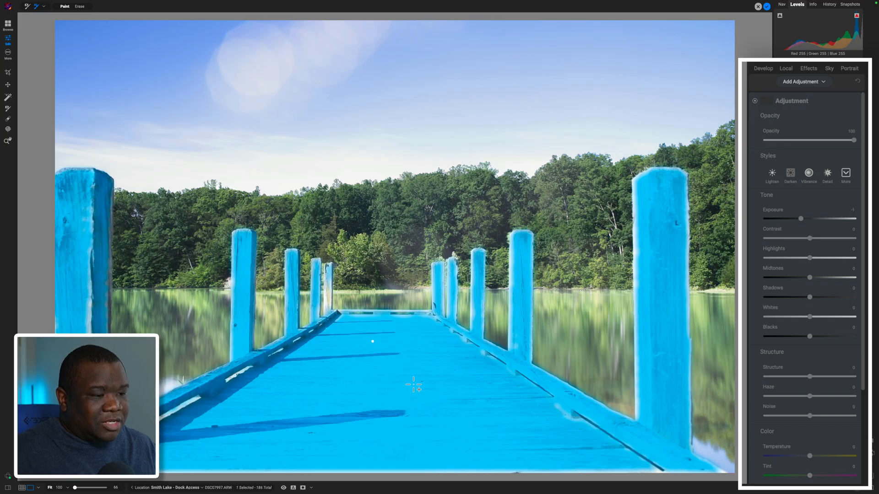
click(413, 385)
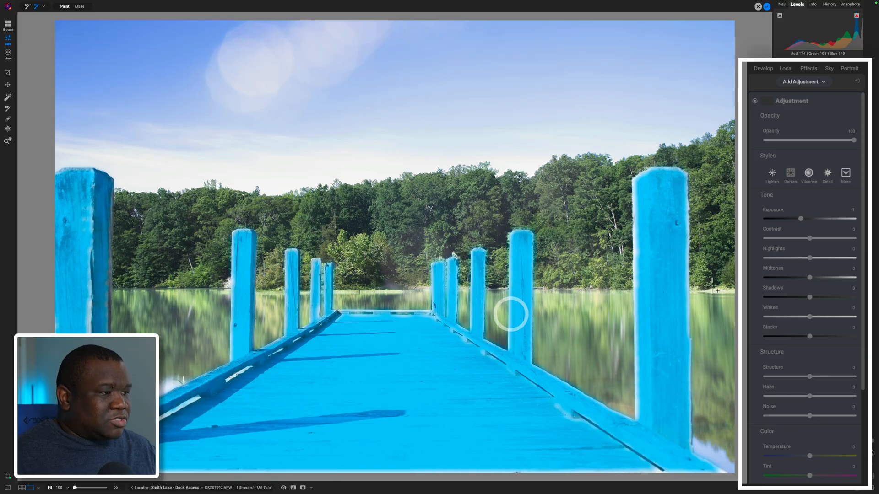
click(89, 328)
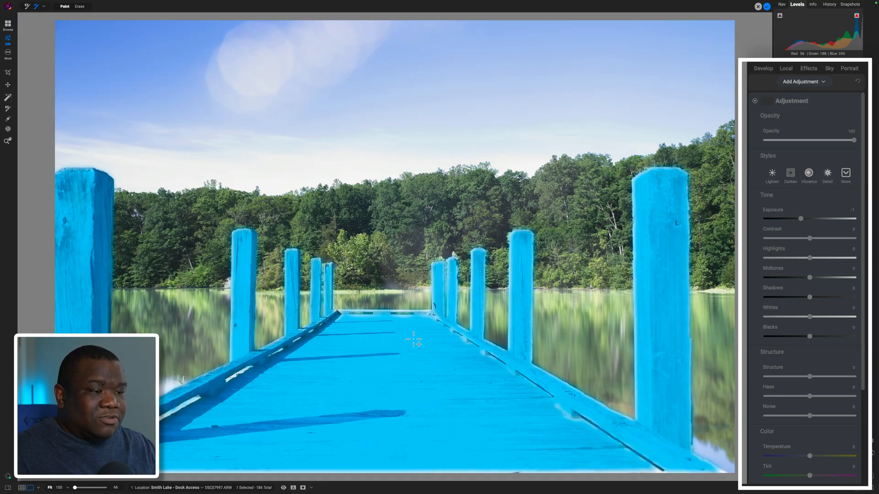
click(334, 96)
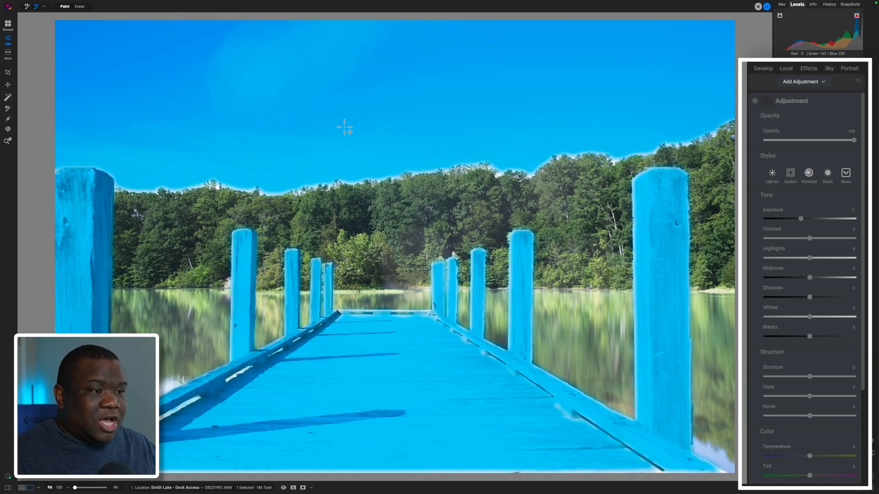
click(395, 232)
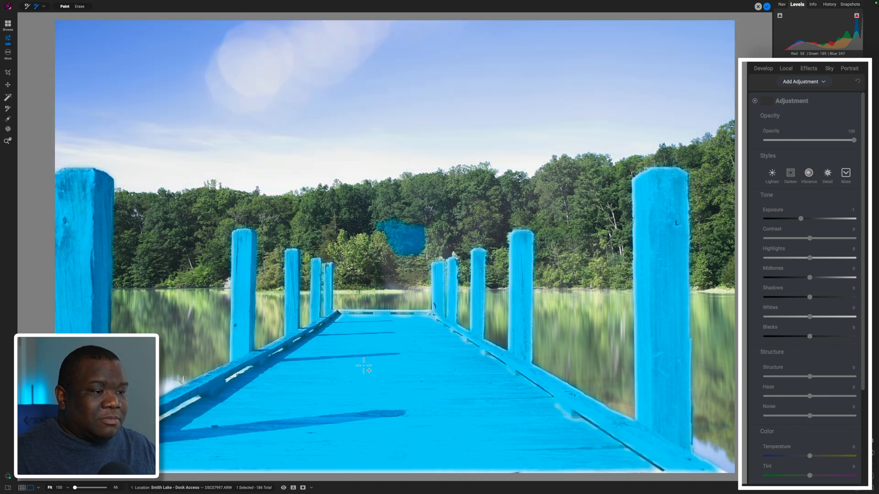
key(super+z)
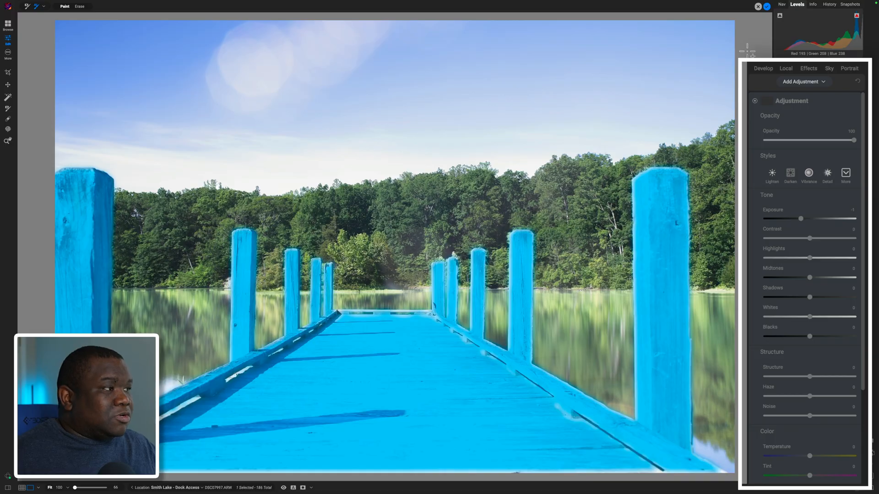
- Apply the dock mask and turn the highlight clipping warning back on
click(767, 7)
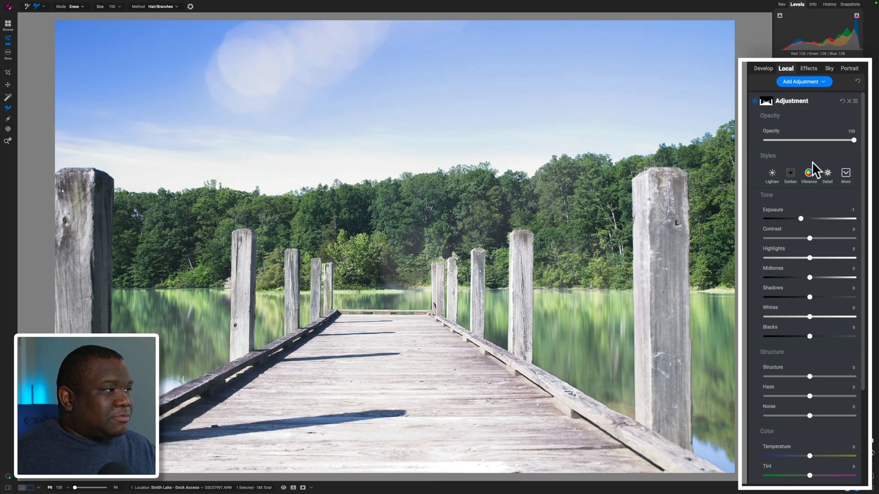
click(857, 18)
drag(767, 61, 767, 256)
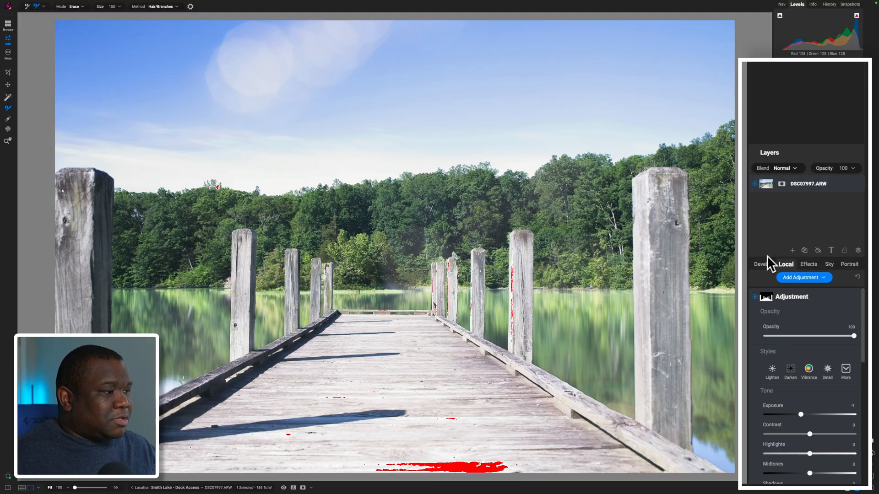
double_click(767, 255)
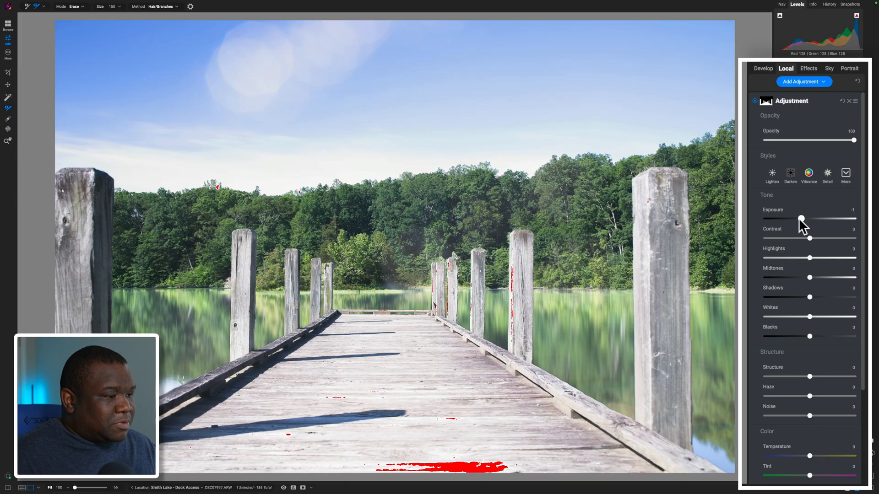
- Set the dock adjustment's Exposure to -0.75 and its Highlights to -67
drag(799, 219, 794, 219)
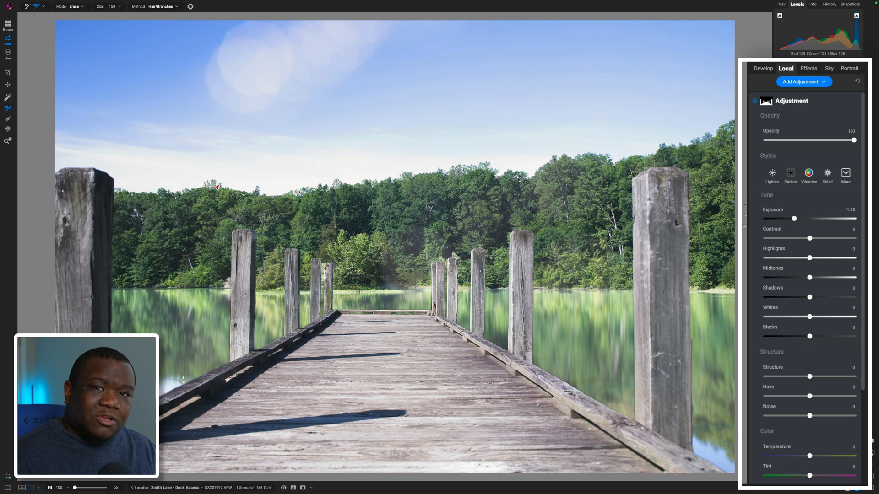
drag(794, 219, 799, 218)
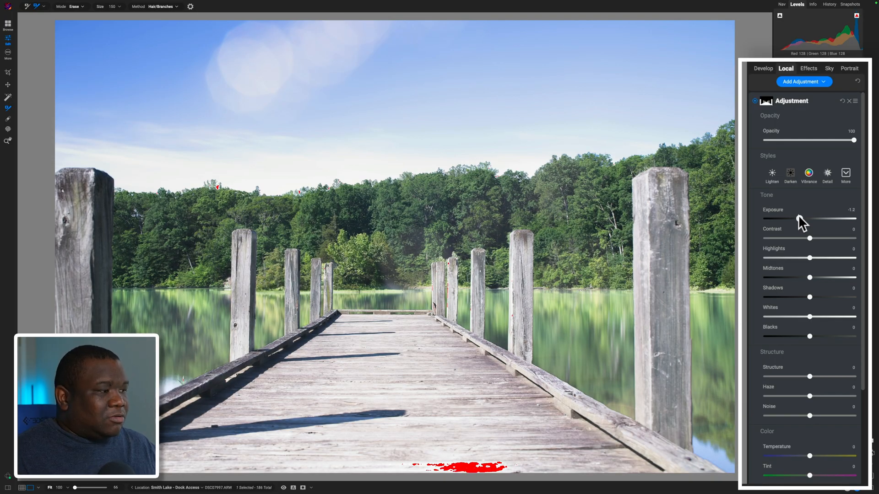
drag(799, 217, 803, 218)
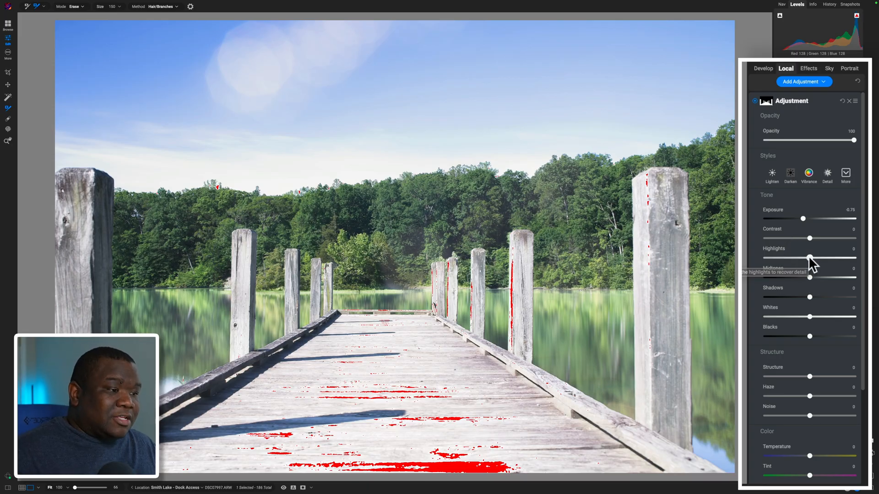
drag(809, 258, 780, 257)
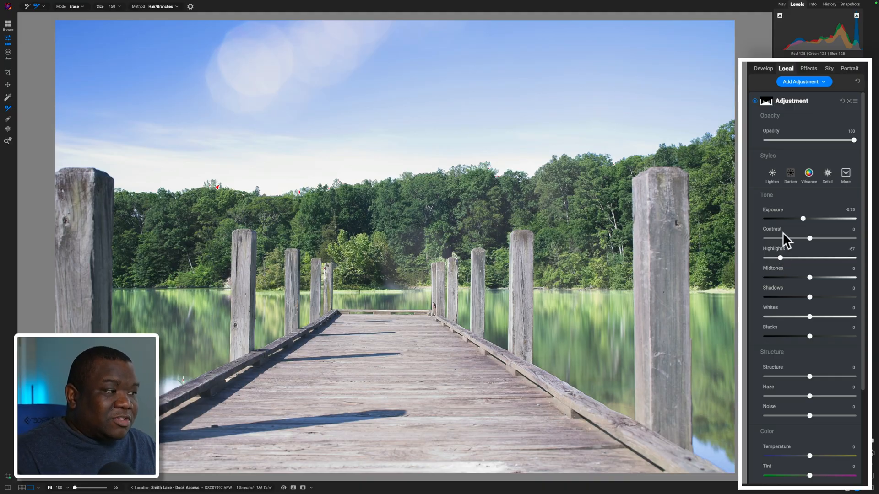
- Rename the dock's adjustment as Dock and compare the photo with the preview off and on
click(794, 98)
click(794, 101)
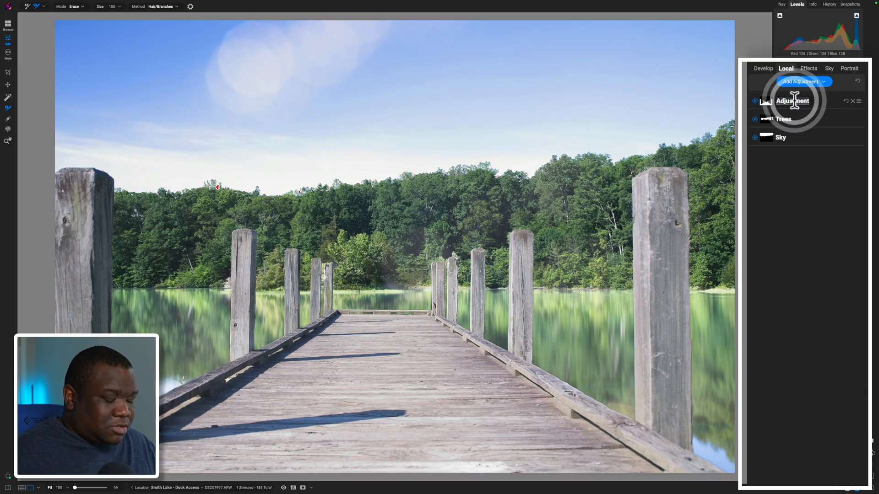
text(Dock)
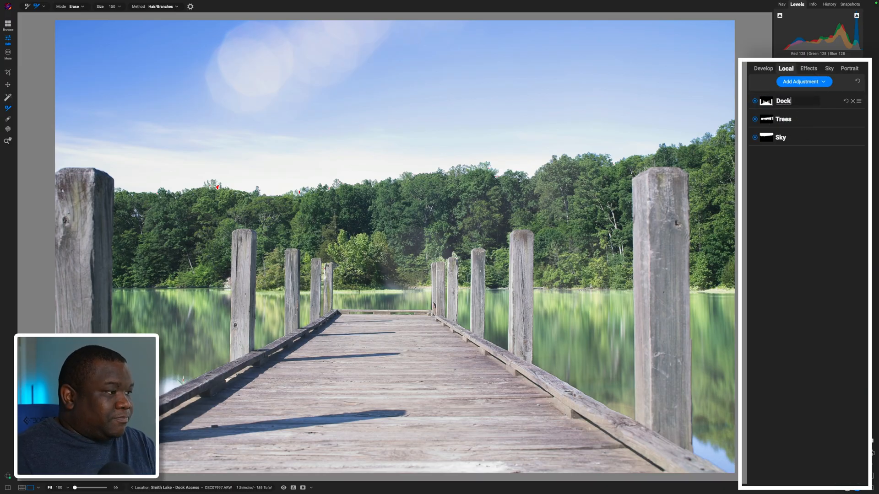
key(Return)
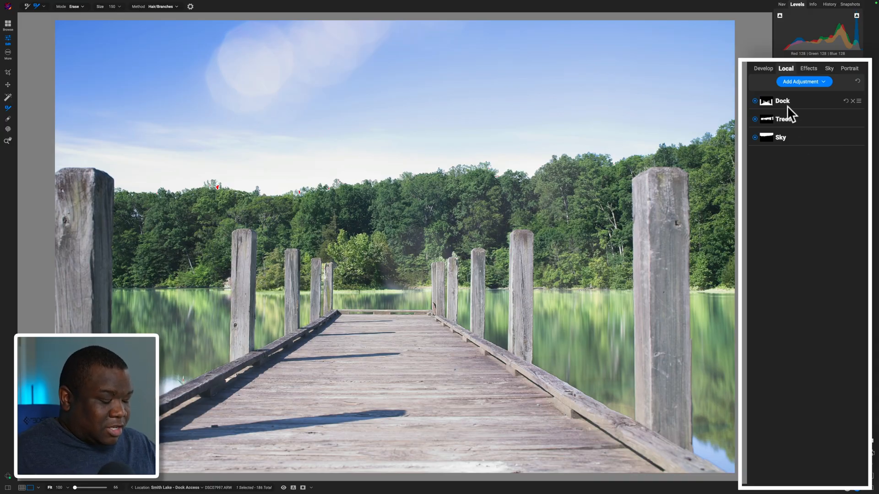
key(backslash)
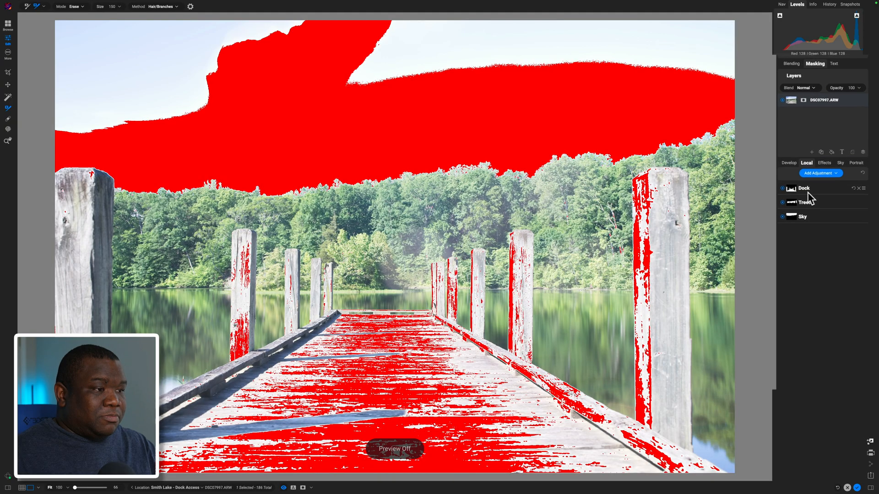
key(backslash)
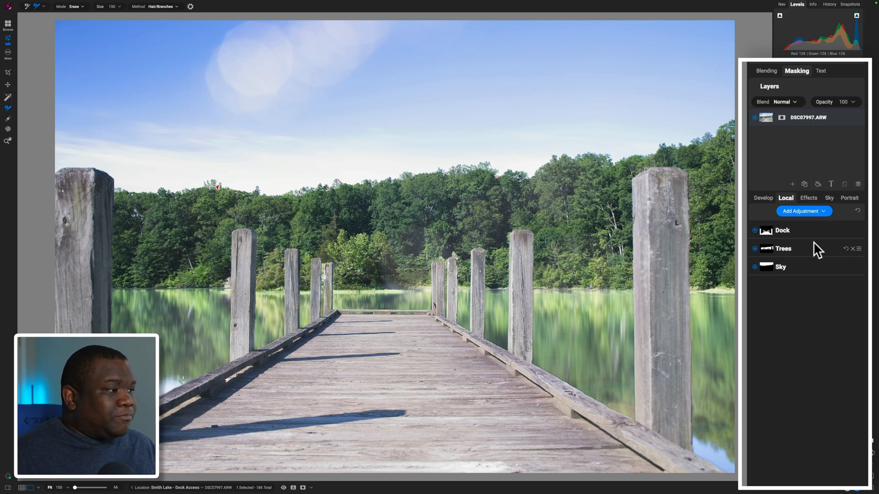
- Add a fourth local adjustment and review the Mask AI regions offered for it without applying one
click(801, 212)
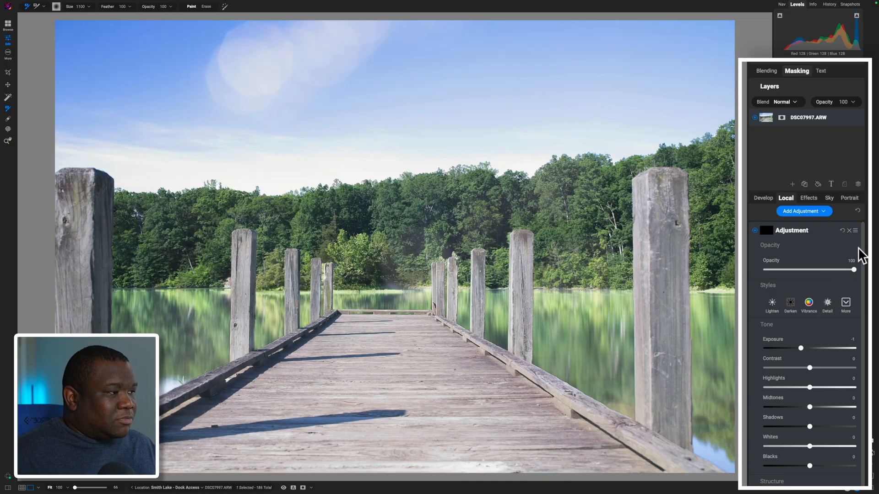
mouse_move(863, 245)
mouse_down()
mouse_move(866, 279)
mouse_move(863, 241)
mouse_up()
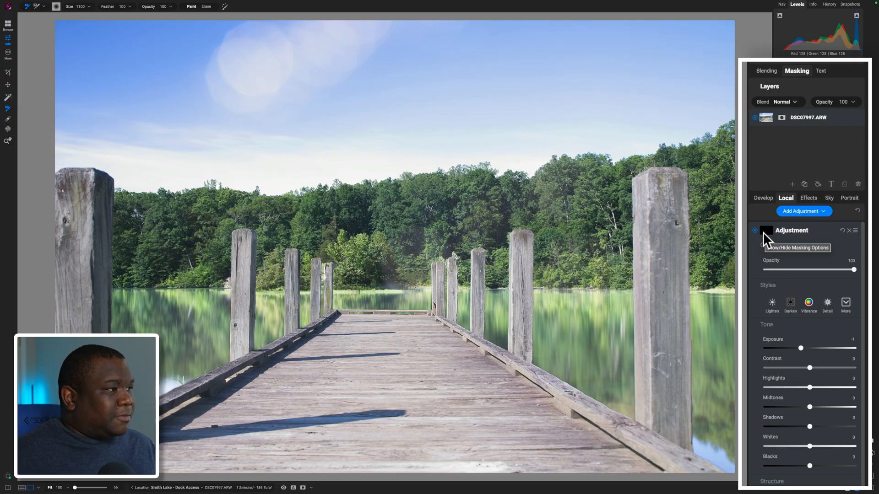
click(766, 228)
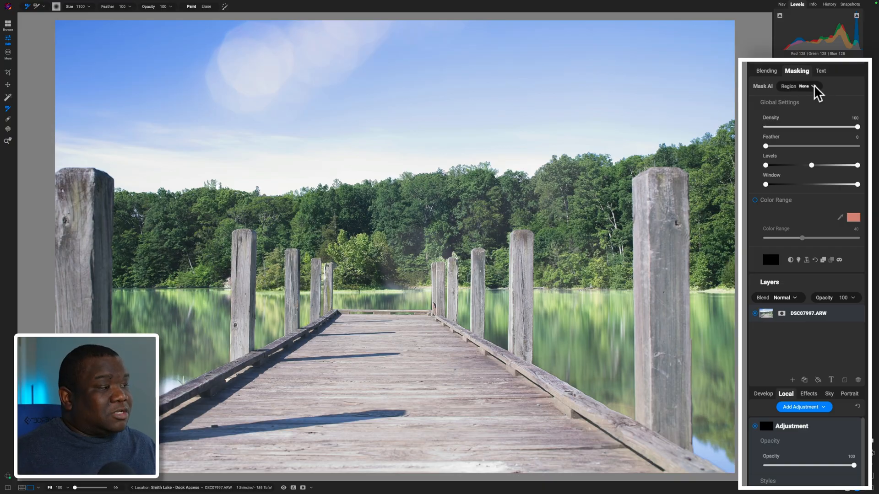
click(812, 87)
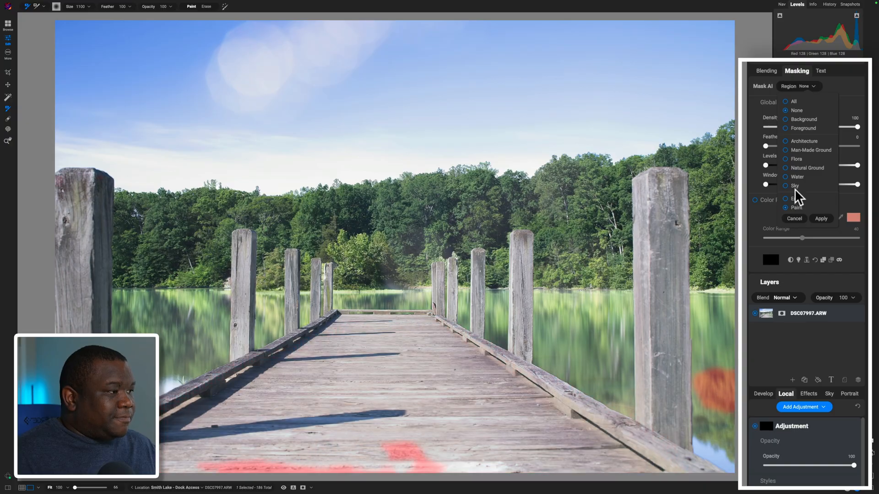
click(756, 222)
click(757, 222)
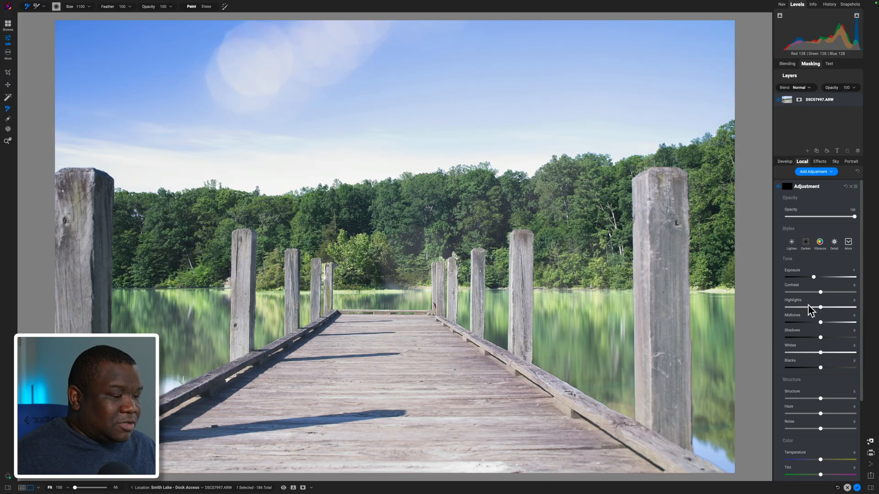
- Select the lake water on both sides of the dock and beyond its far end for the new adjustment's mask
key(w)
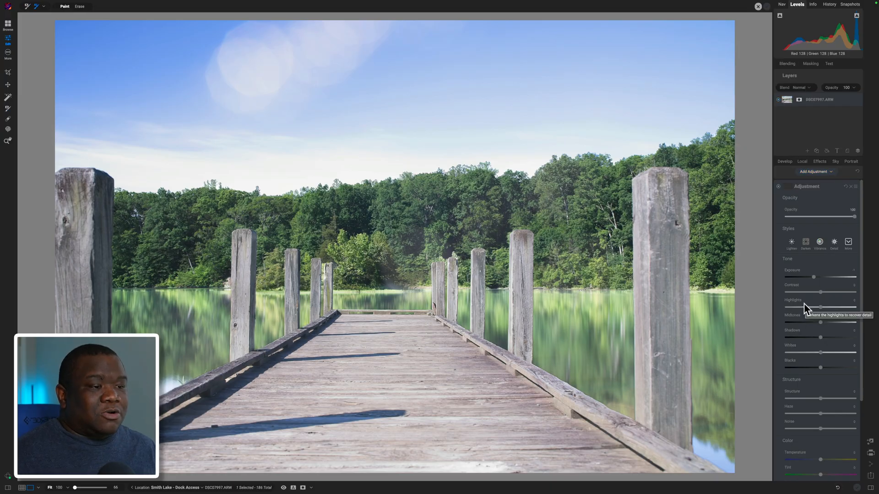
click(585, 334)
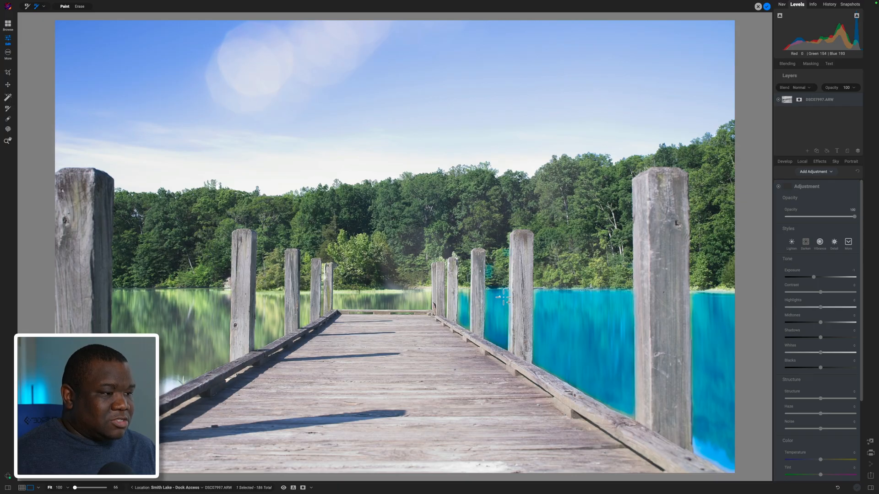
click(504, 298)
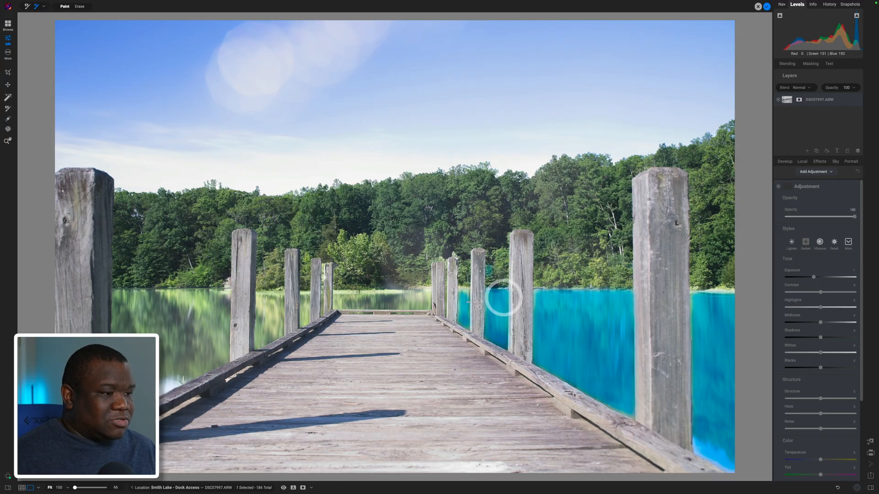
click(466, 291)
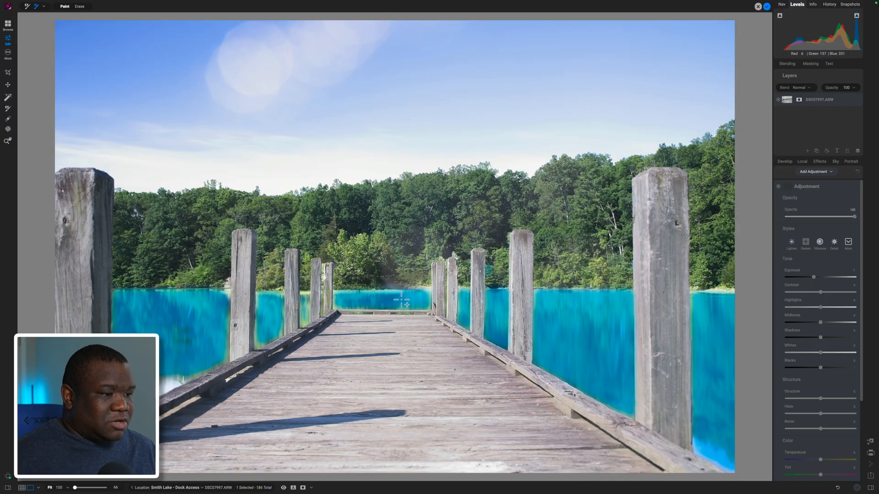
click(304, 318)
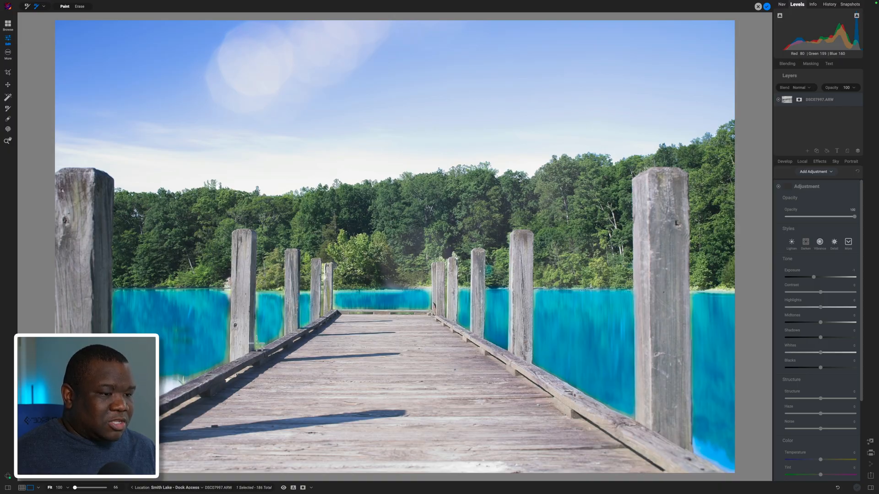
click(258, 344)
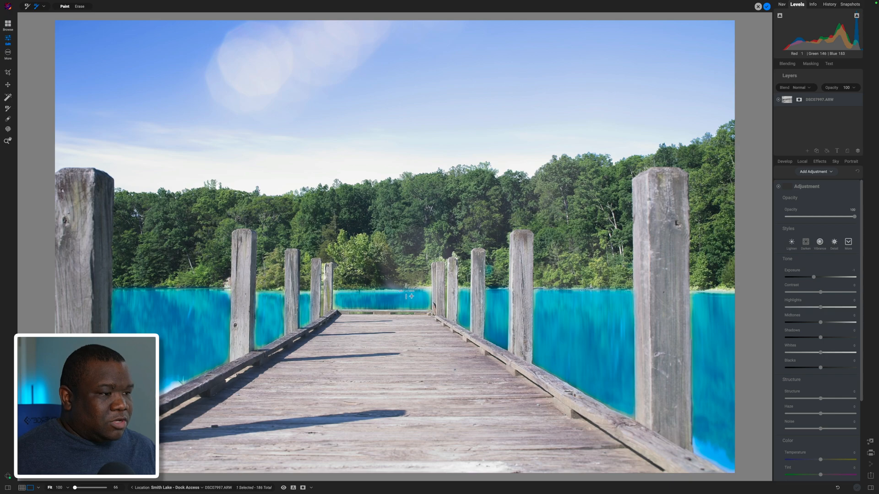
click(175, 386)
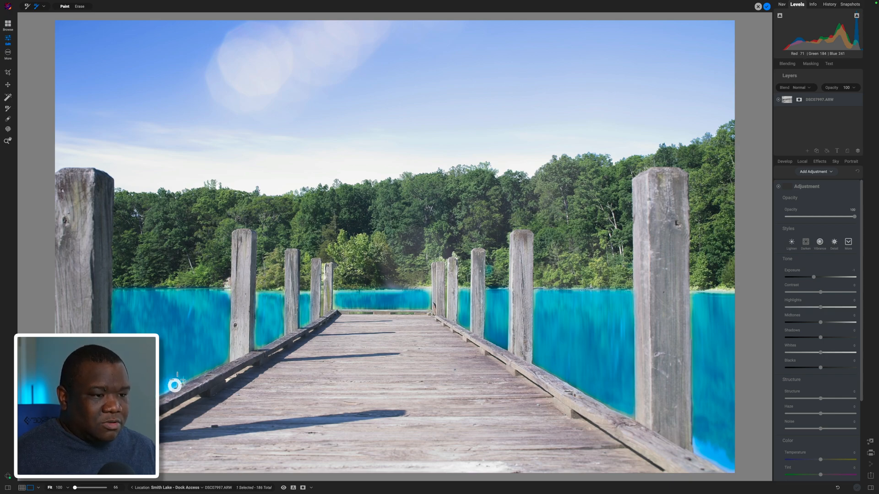
click(227, 290)
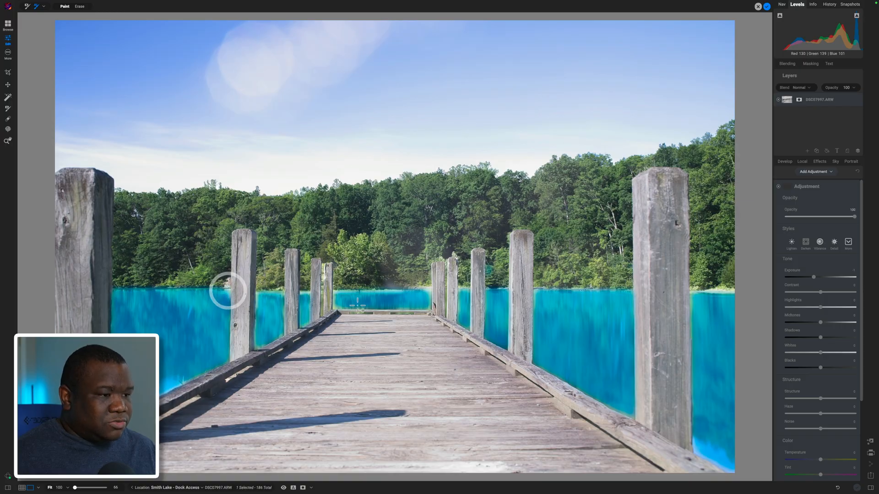
click(428, 290)
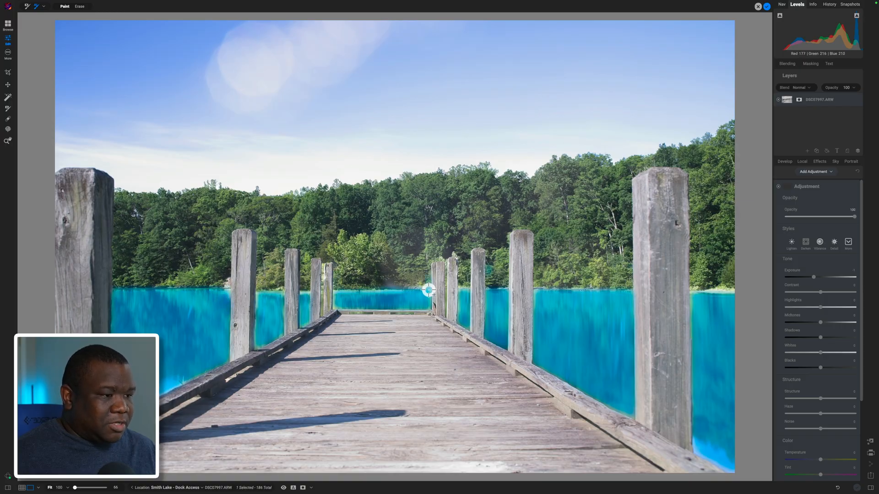
click(451, 297)
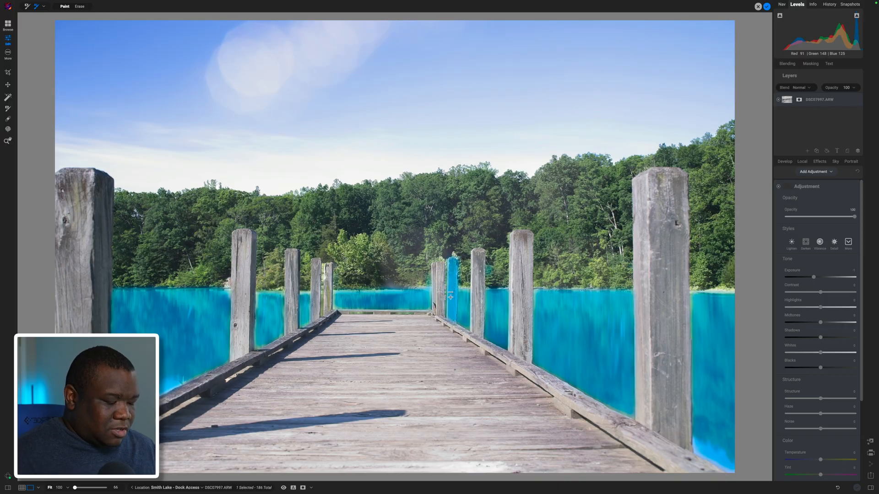
- Try to add the small water gaps beside the far posts and under the end rail, and apply the mask
key(super+equal)
key(super+equal)
key(super+equal)
key(super+equal)
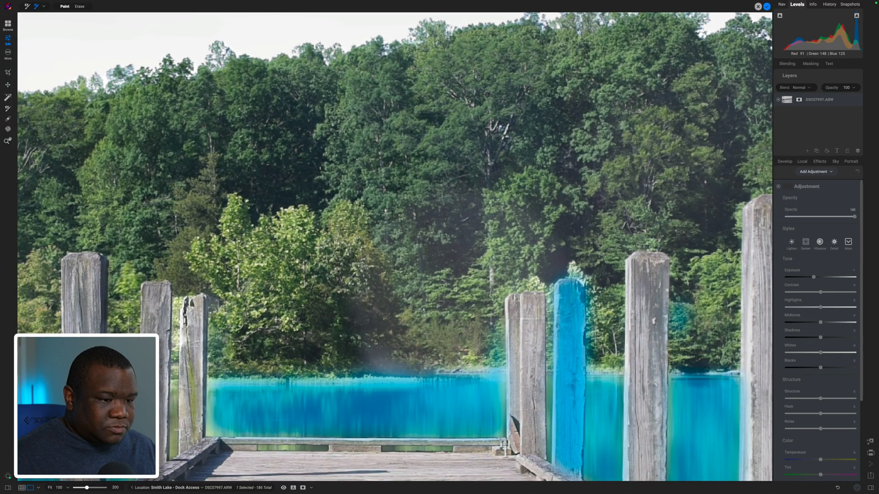
click(175, 406)
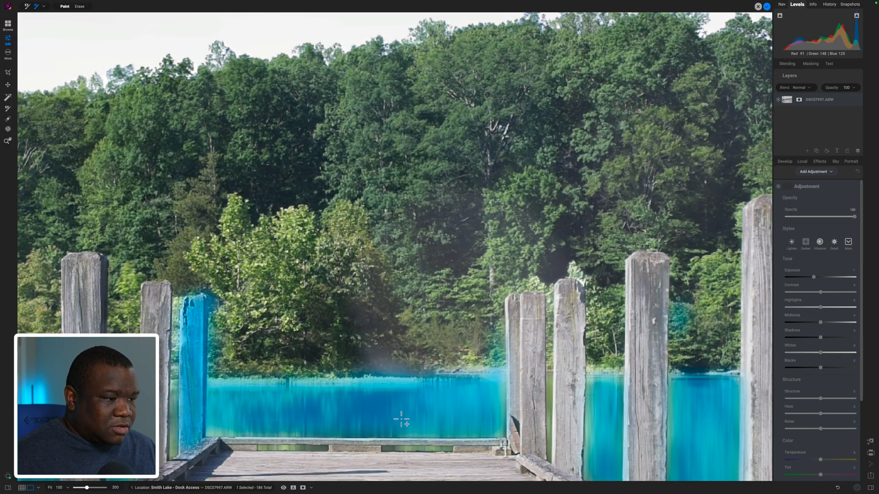
click(300, 444)
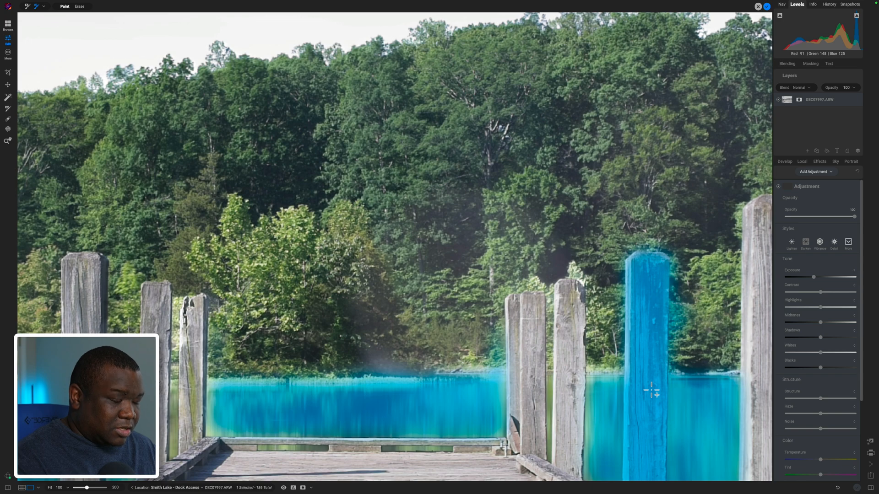
key(ctrl+0)
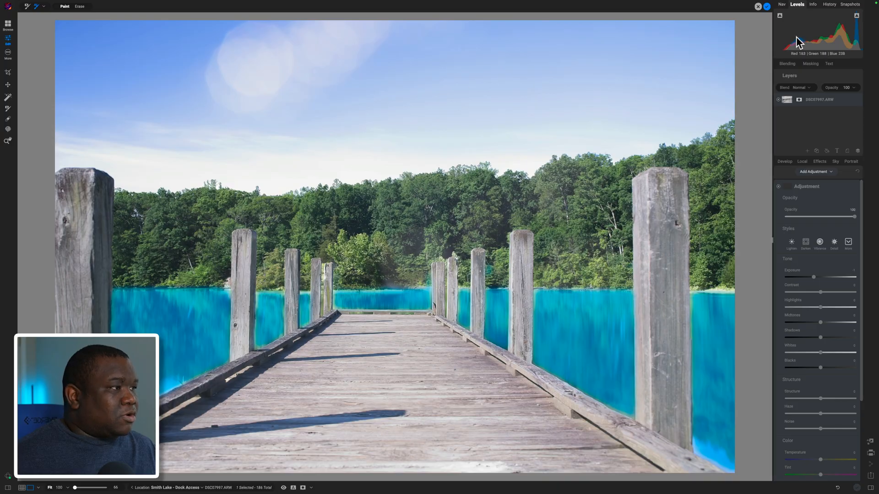
click(778, 16)
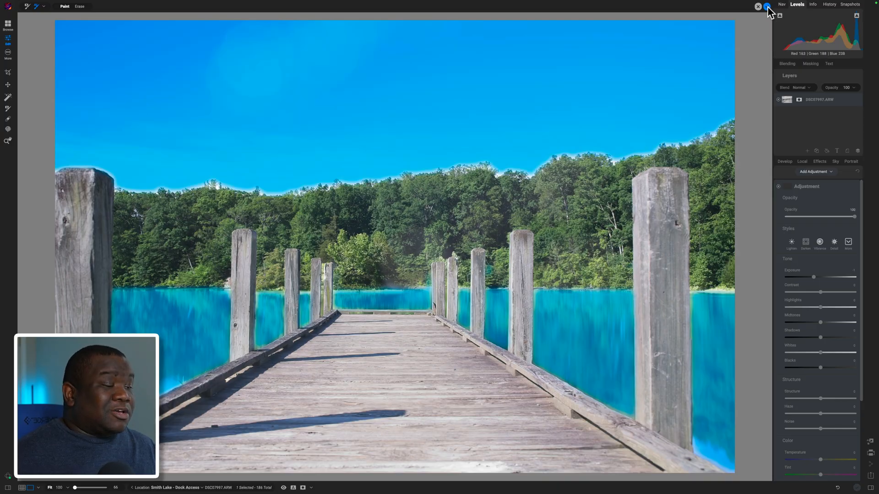
click(767, 6)
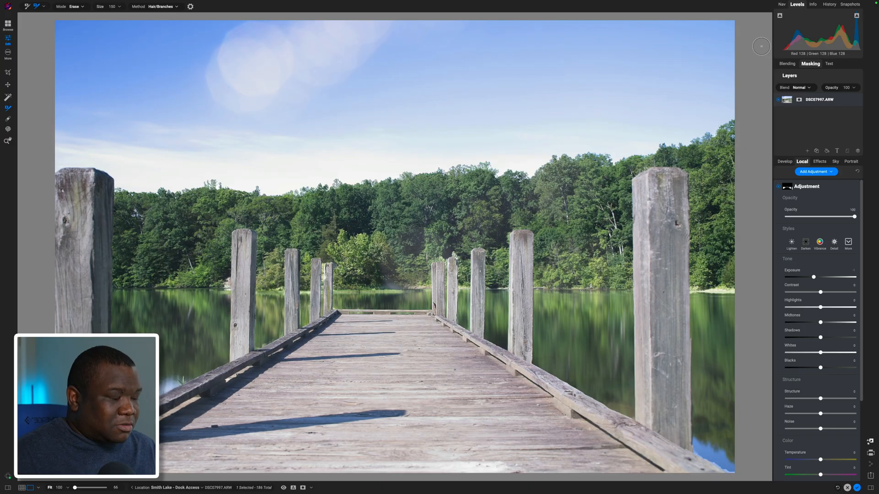
- Show the water adjustment's mask and change the mask view to Red Overlay
key(ctrl+m)
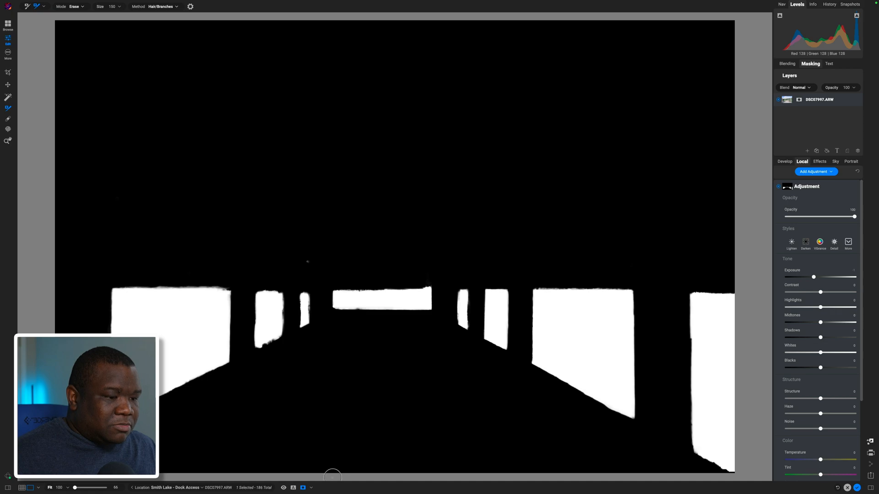
click(311, 488)
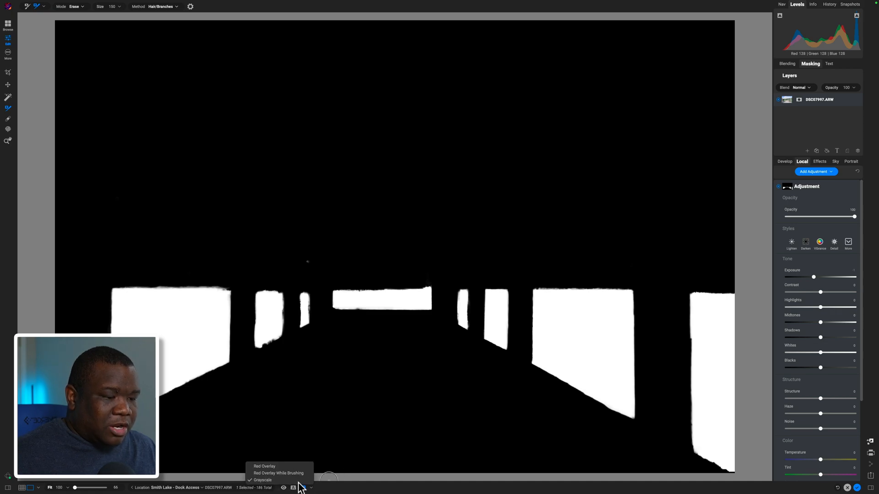
click(265, 466)
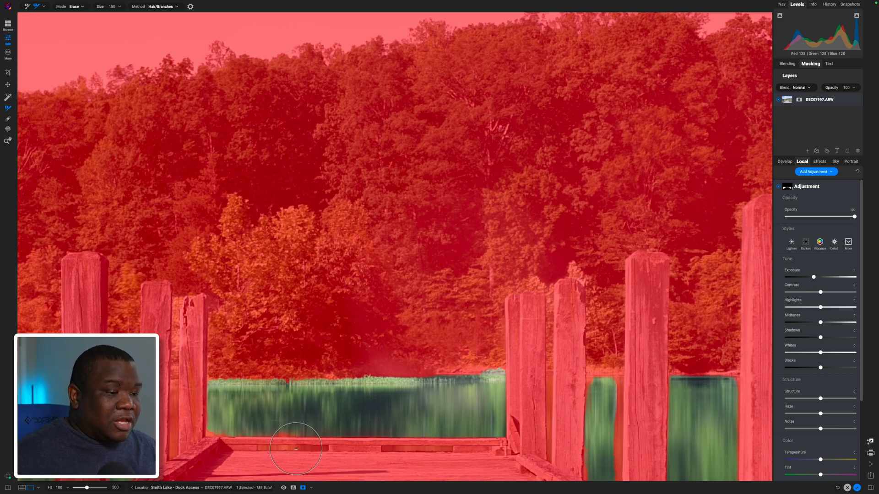
- Switch from the refine brush to the masking brush and set it to Paint for the water adjustment's mask
key(bracketleft)
key(bracketleft)
key(bracketleft)
key(bracketleft)
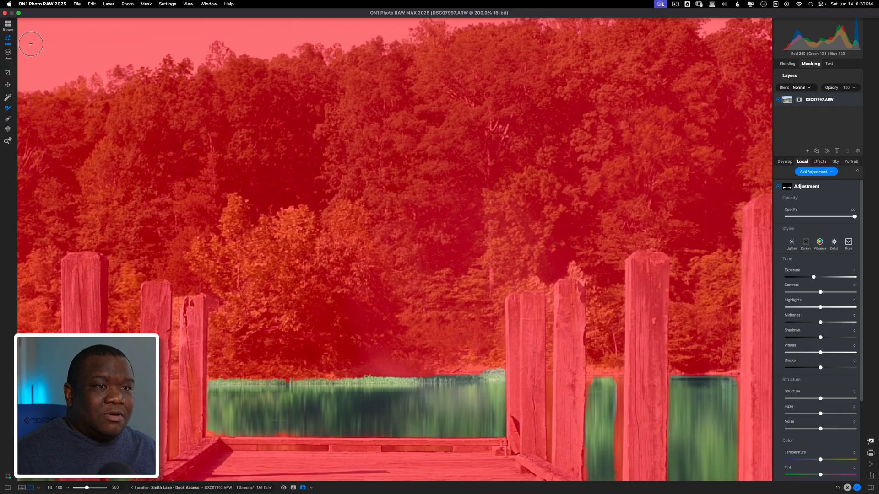
click(28, 6)
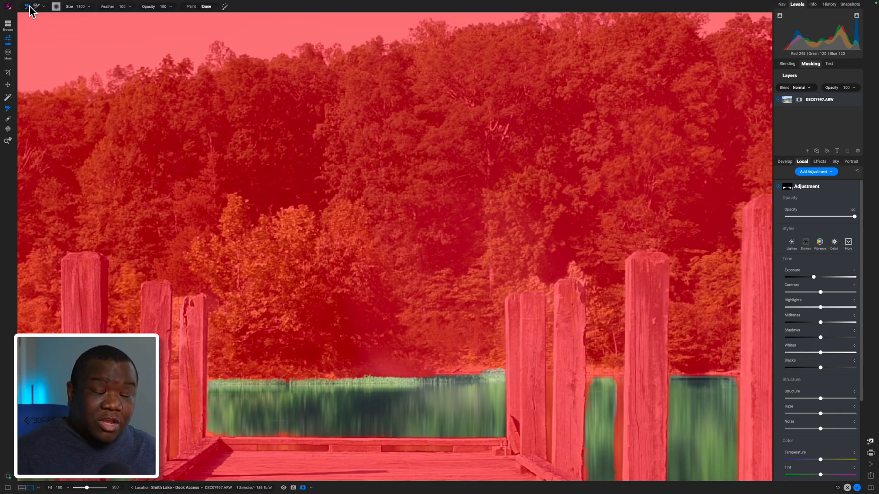
click(192, 7)
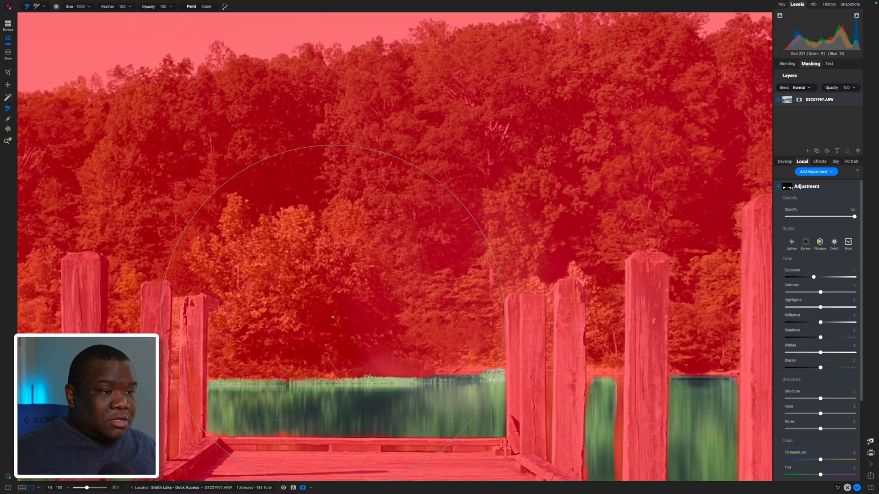
- Reduce the masking brush to size 20 and paint the left water gap under the dock's end rail into the mask
key([)
key([)
key([)
key([)
key([)
key([)
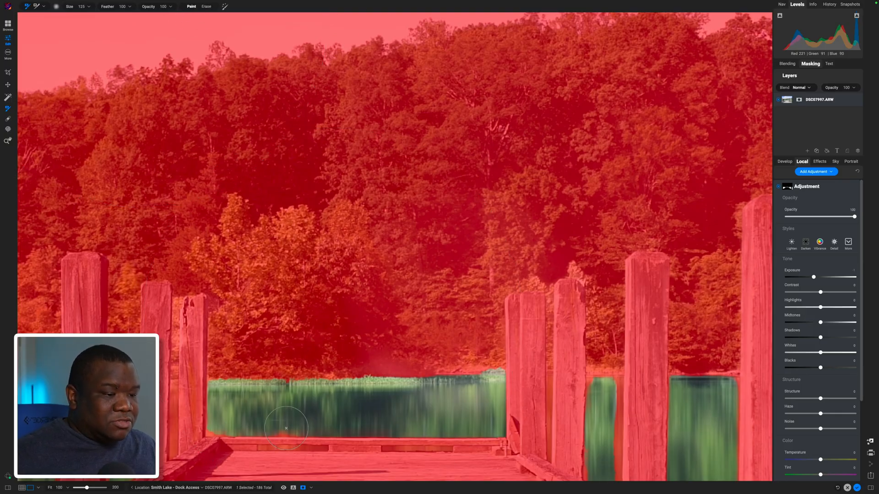
key([)
key([)
key([)
key([)
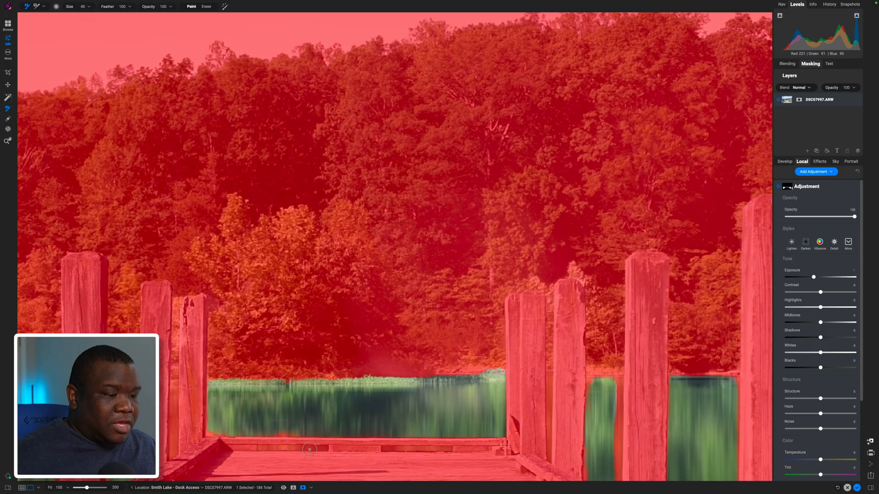
key([)
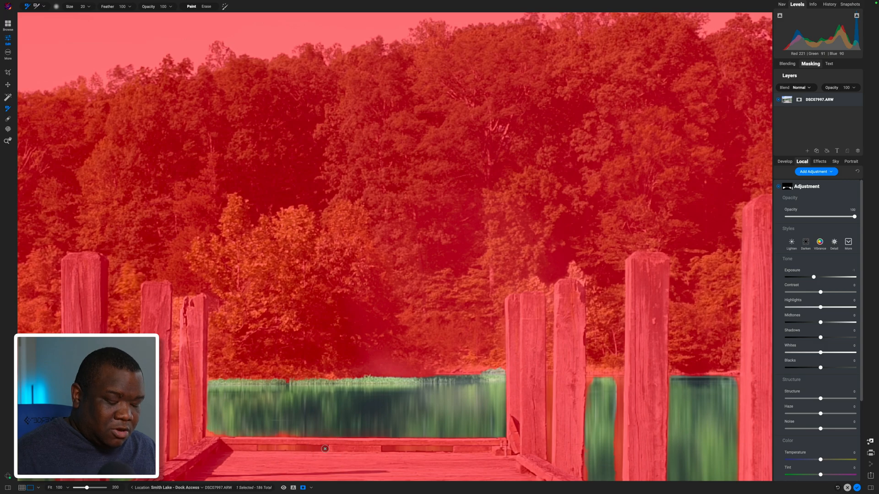
shift+click(260, 448)
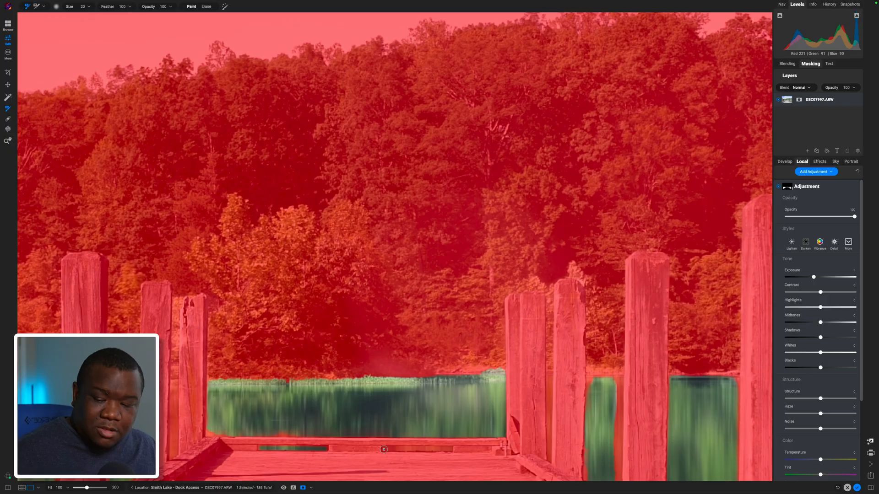
- Set the brush size to 25 and paint the right water gap under the dock's end rail into the mask
key(bracketright)
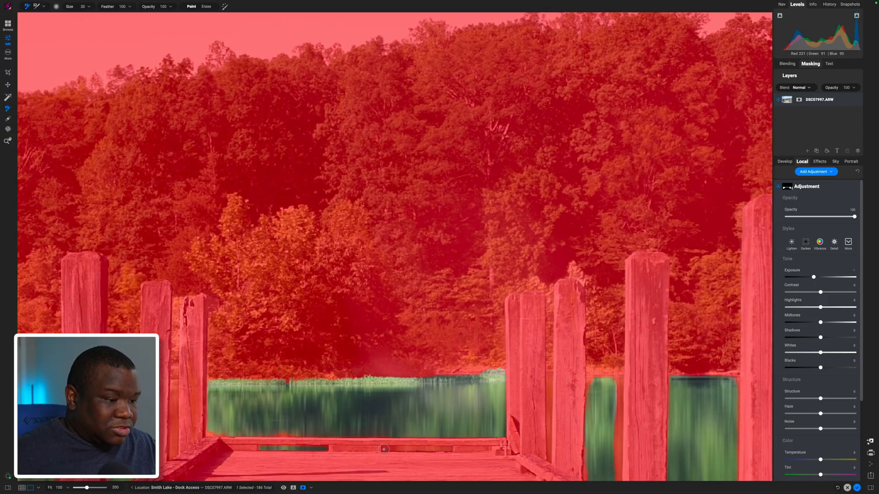
key(bracketleft)
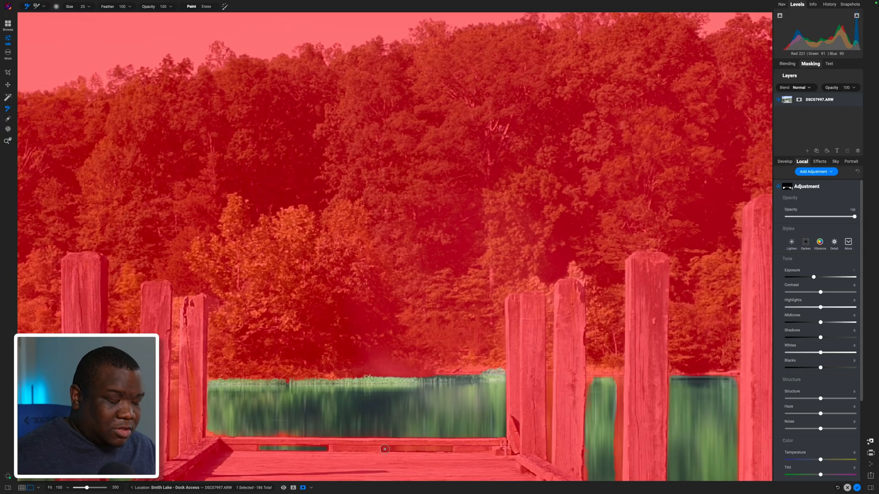
click(384, 449)
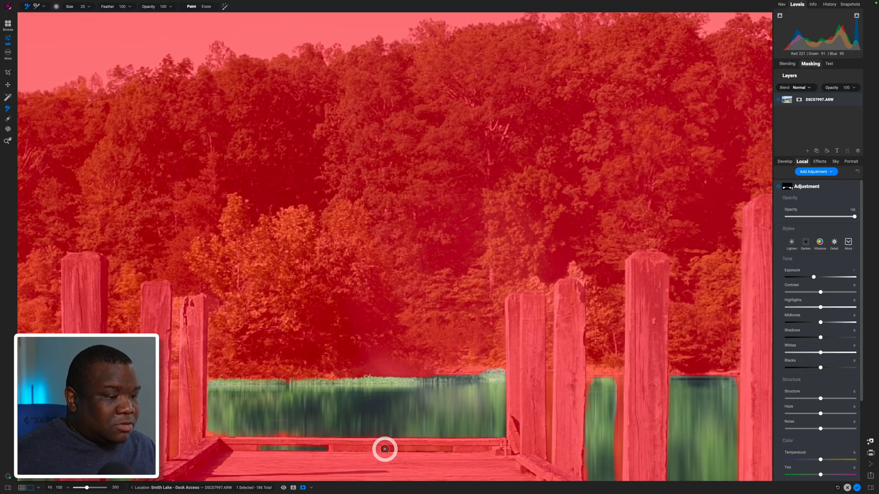
shift+click(449, 449)
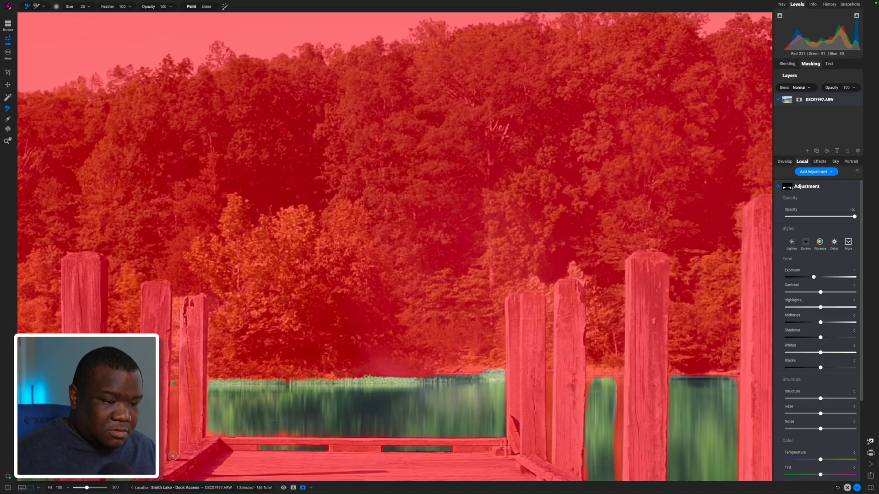
- Paint the narrow water gaps between the far posts on both sides of the dock into the mask
shift+click(173, 457)
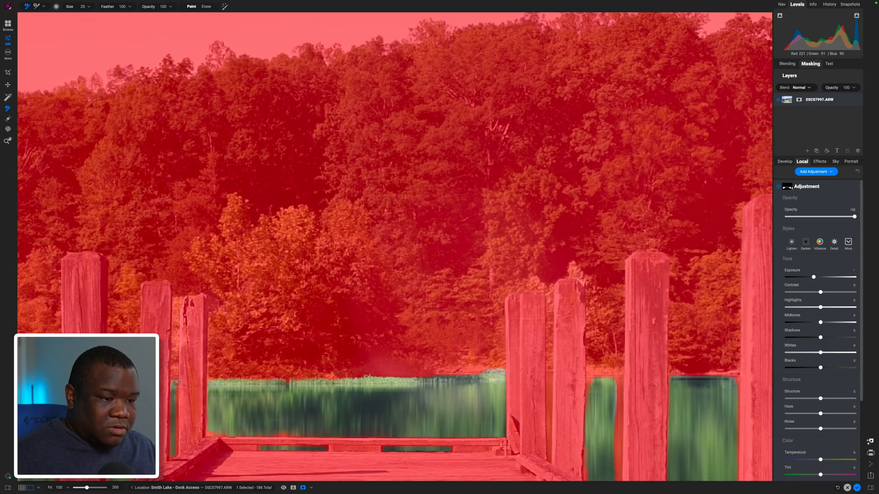
click(176, 455)
click(177, 383)
shift+click(176, 450)
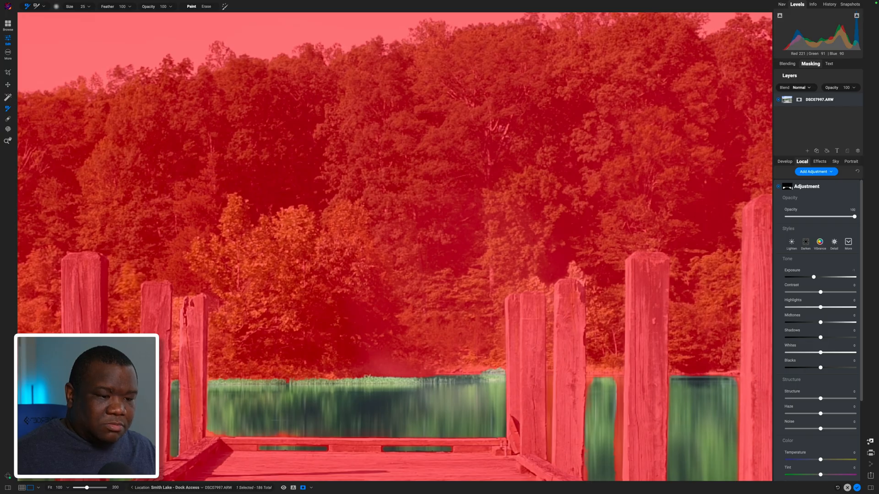
click(548, 380)
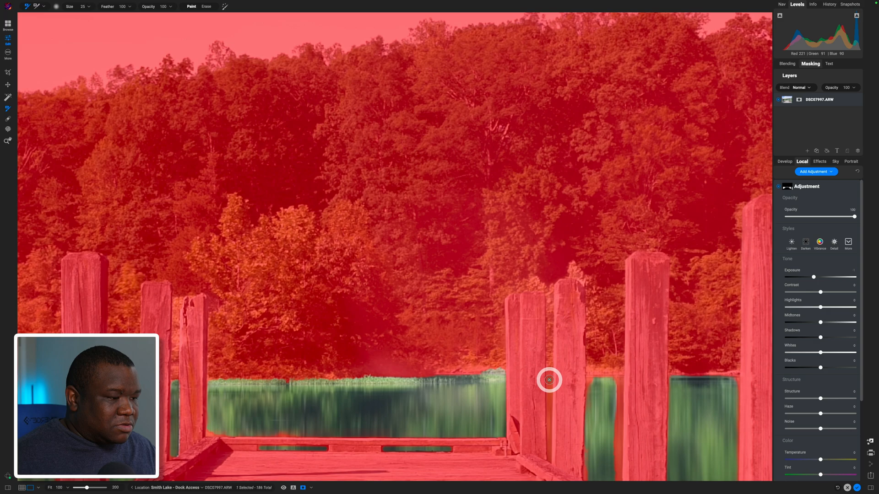
click(548, 459)
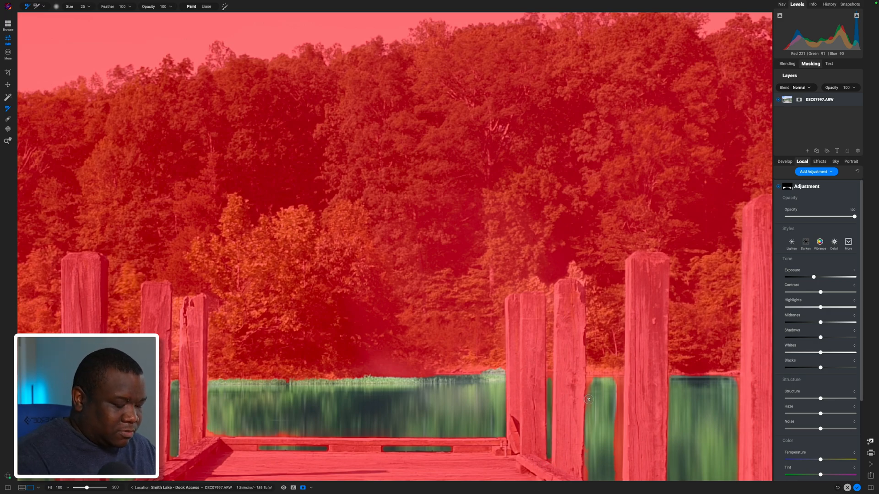
- Enlarge the brush to size 45 and paint the missed water strips beside the nearer posts on the dock's right side
drag(588, 455, 535, 369)
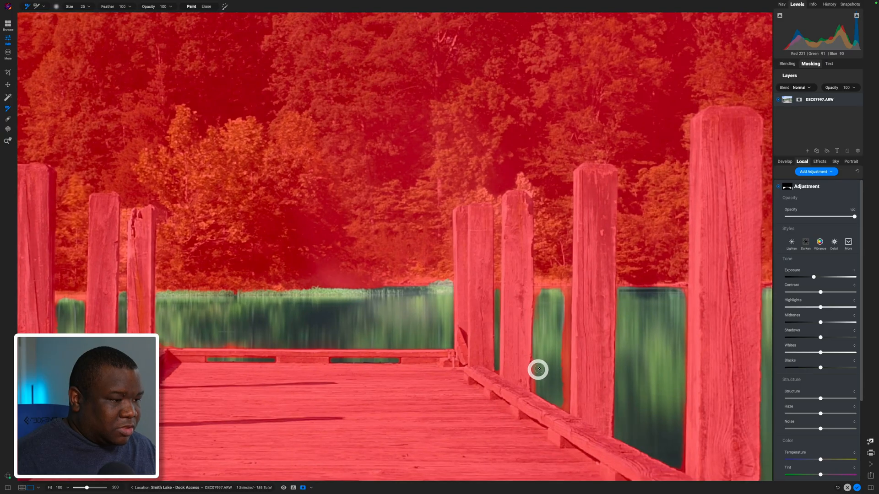
click(537, 369)
key(bracketright)
key(bracketright)
key(bracketright)
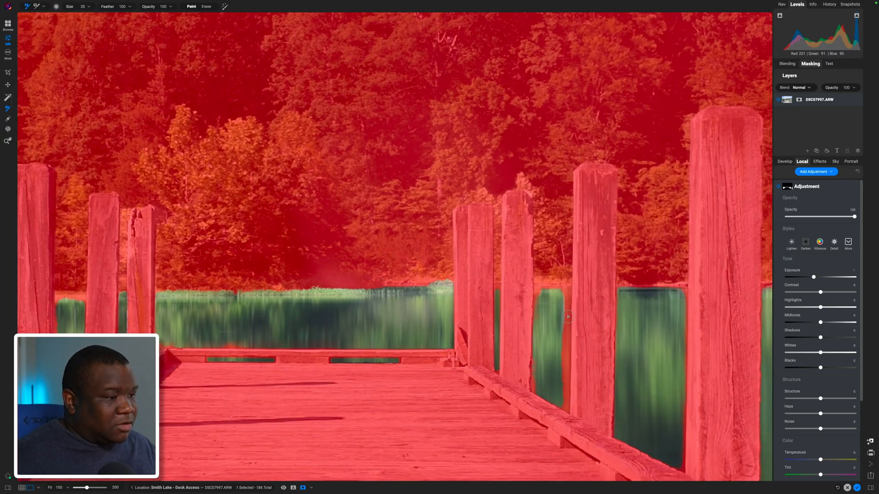
key(bracketright)
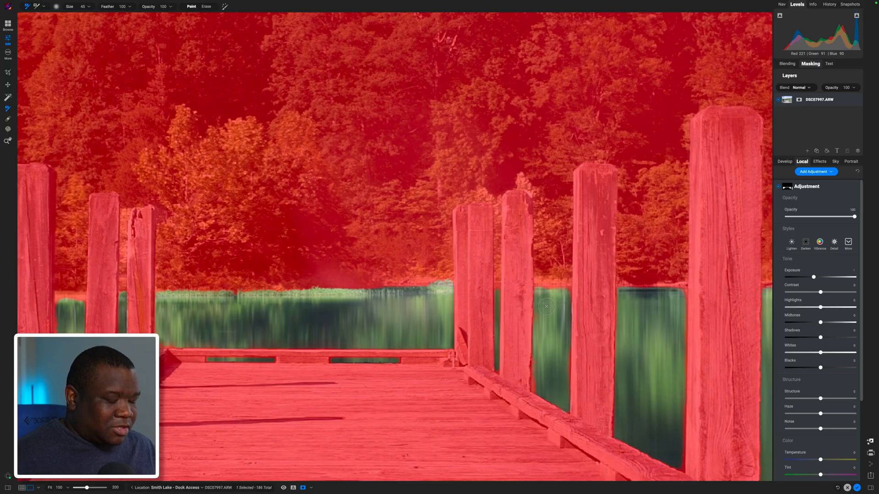
- Hide the mask overlay and compare the whole photo with the water adjustment off and on
scroll(546, 306, down, 10)
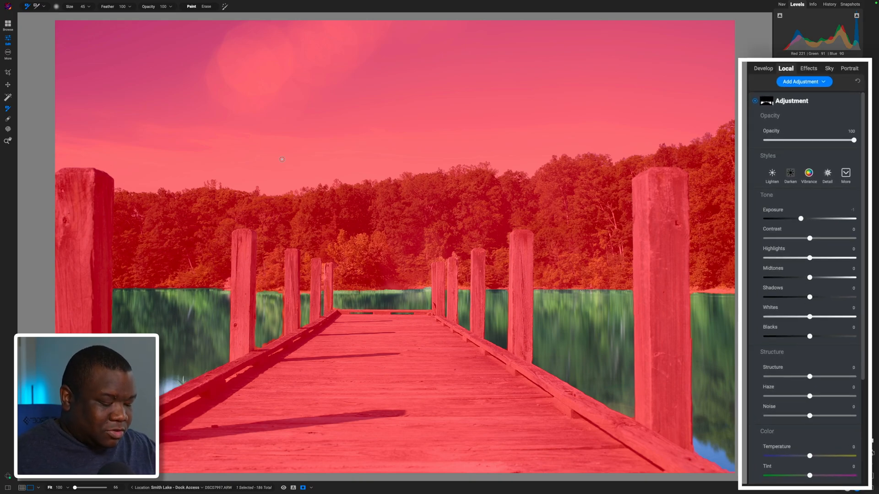
key(o)
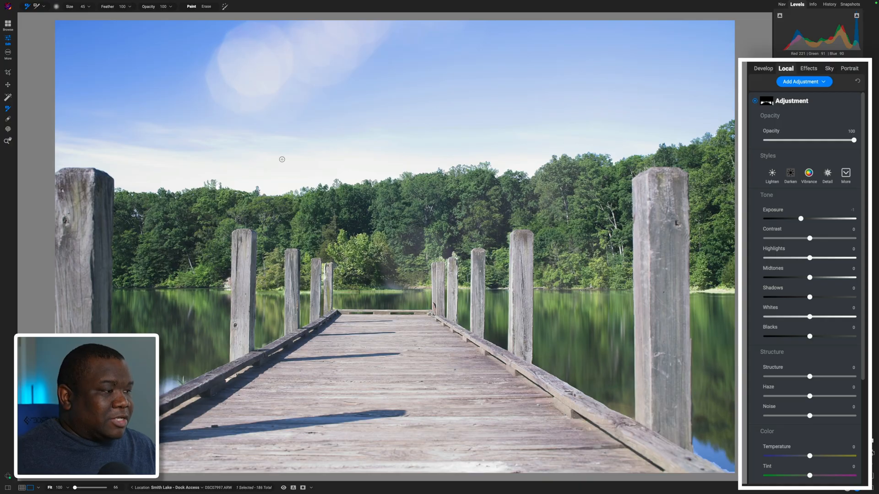
click(755, 99)
click(755, 100)
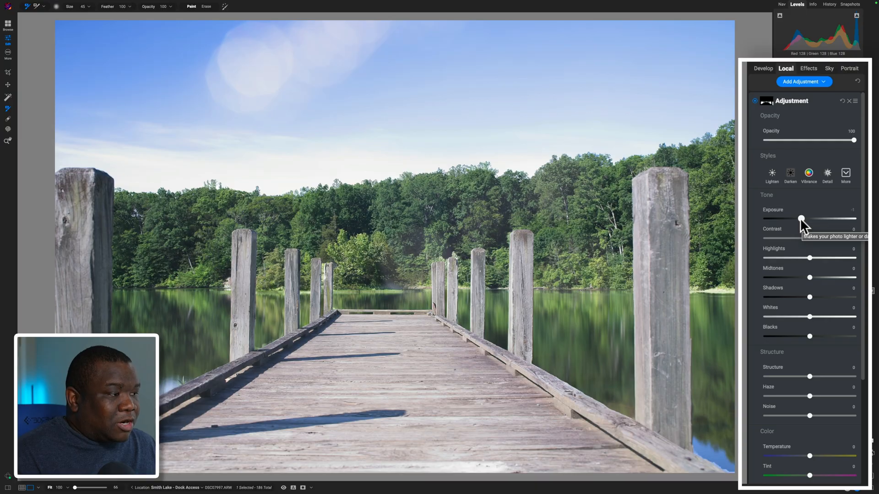
- Set the water adjustment's exposure to -1.25, contrast to 20, midtones to -34 and blacks to -14
drag(800, 218, 798, 219)
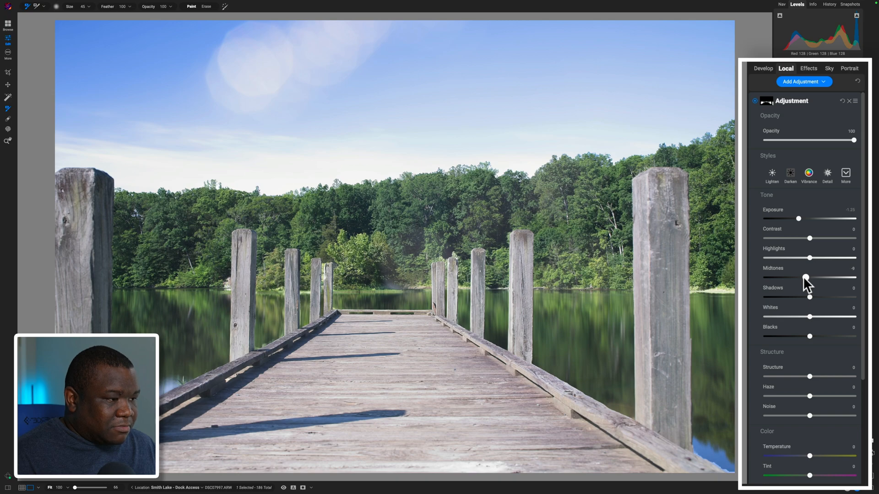
drag(800, 278, 794, 277)
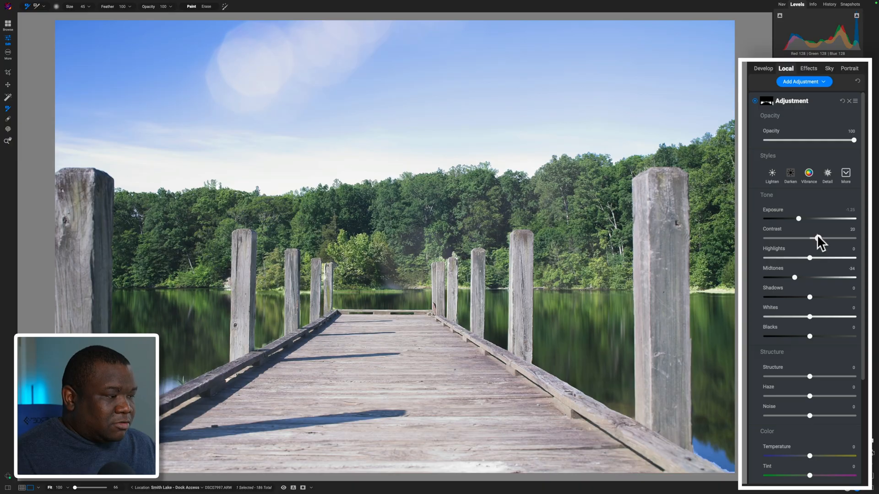
drag(810, 337, 808, 334)
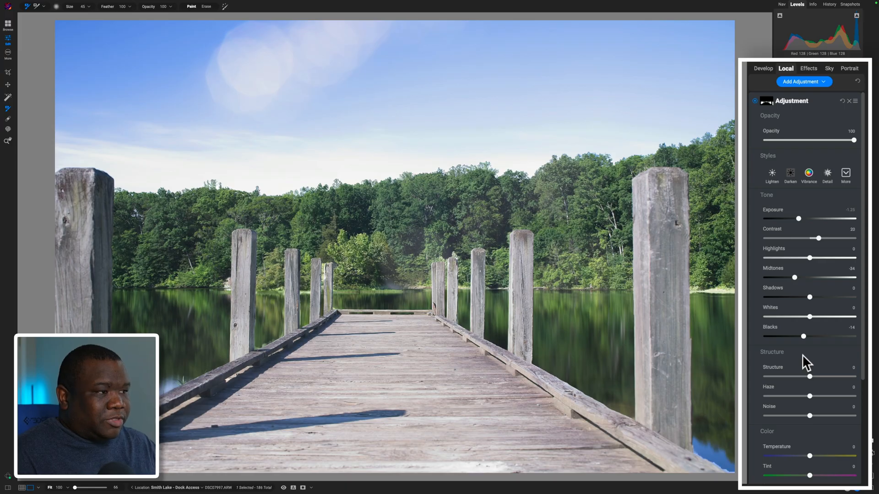
- Rename the new adjustment as Water and collapse its settings
double_click(801, 101)
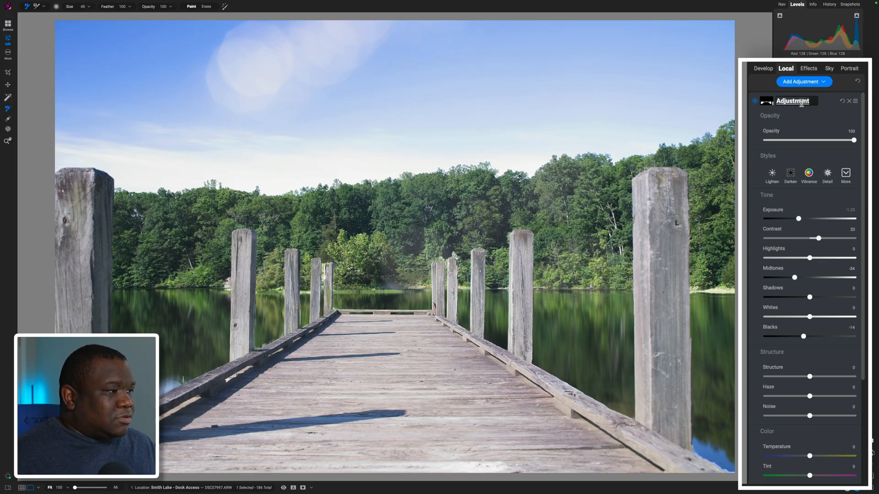
text(Water)
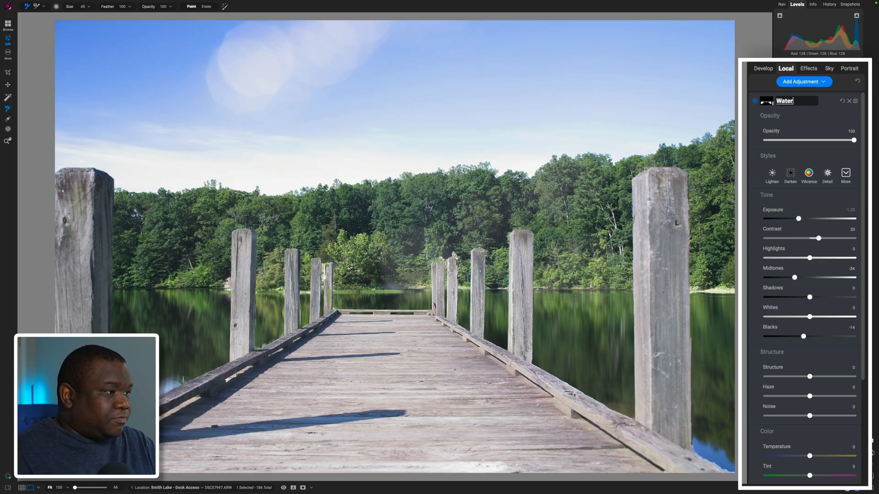
key(Return)
click(814, 97)
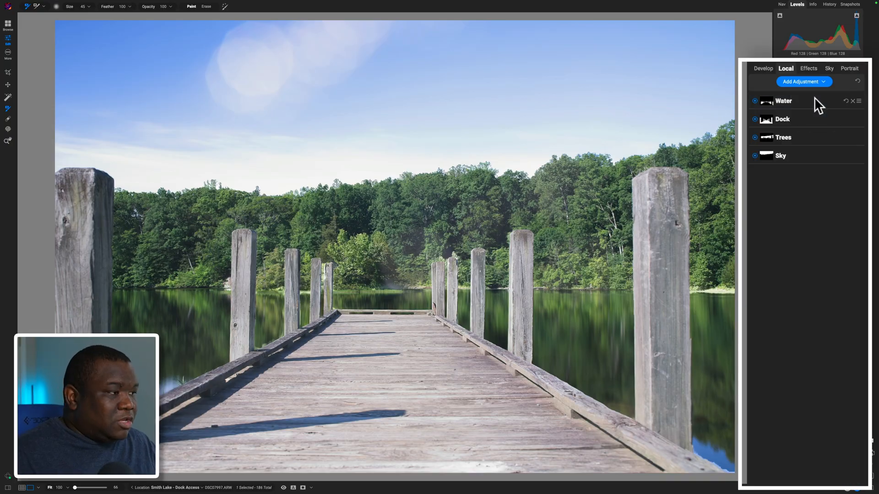
- Set the Trees adjustment's highlights to -30, contrast to 34 and blacks to -20, and collapse its settings
click(786, 139)
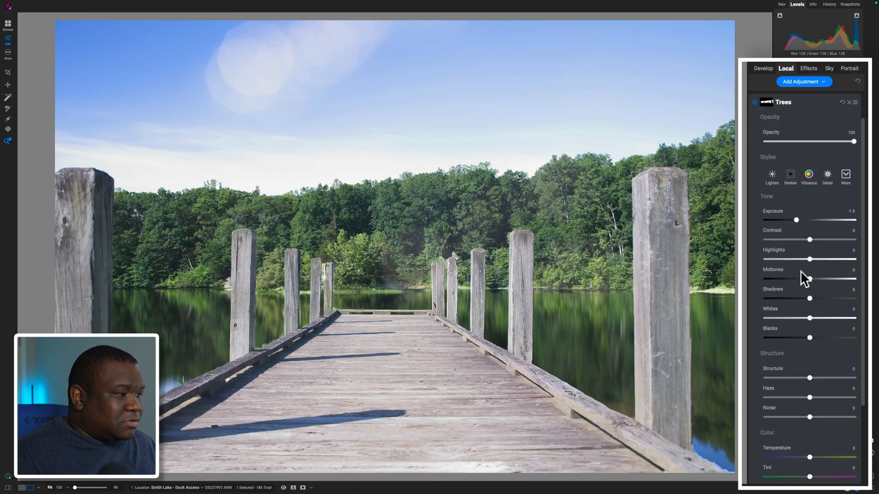
drag(808, 260, 787, 260)
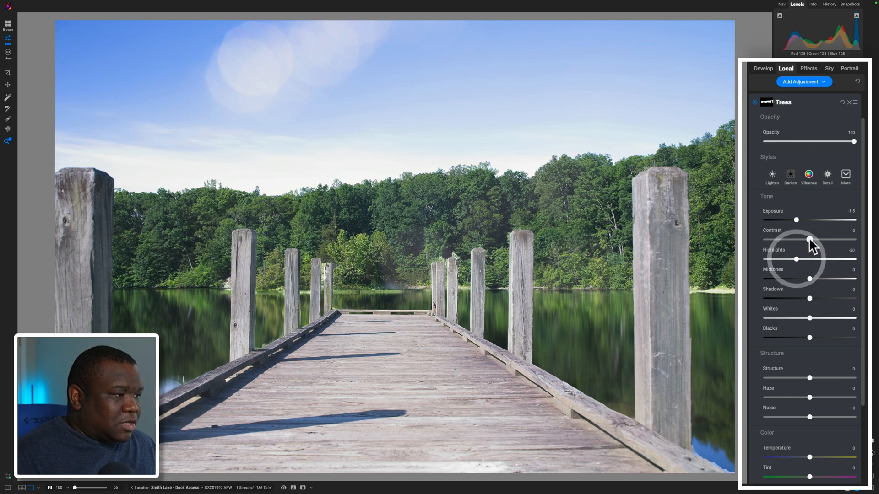
drag(810, 240, 825, 240)
click(812, 315)
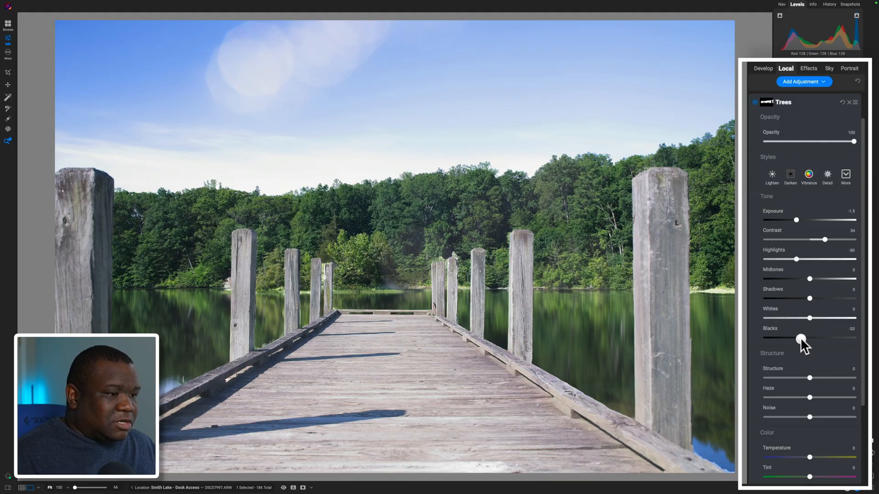
click(800, 337)
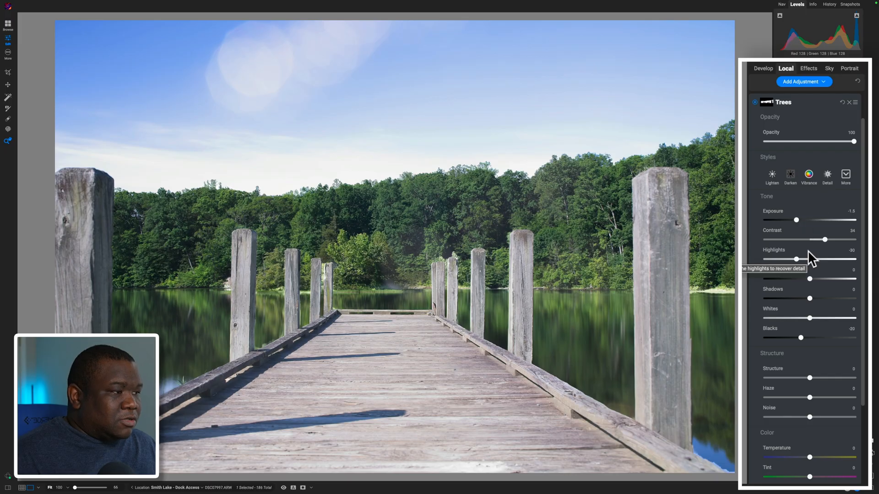
click(814, 102)
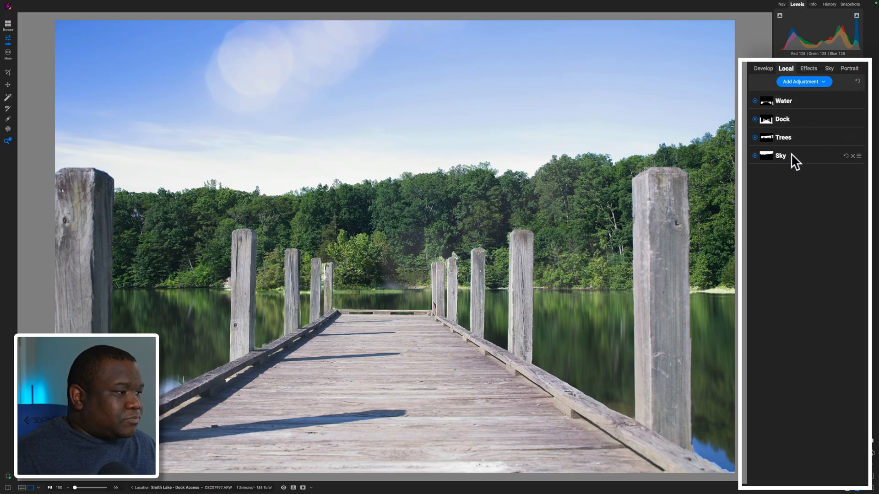
- Set the Sky adjustment's exposure to -1.95 and its temperature to -15
click(792, 156)
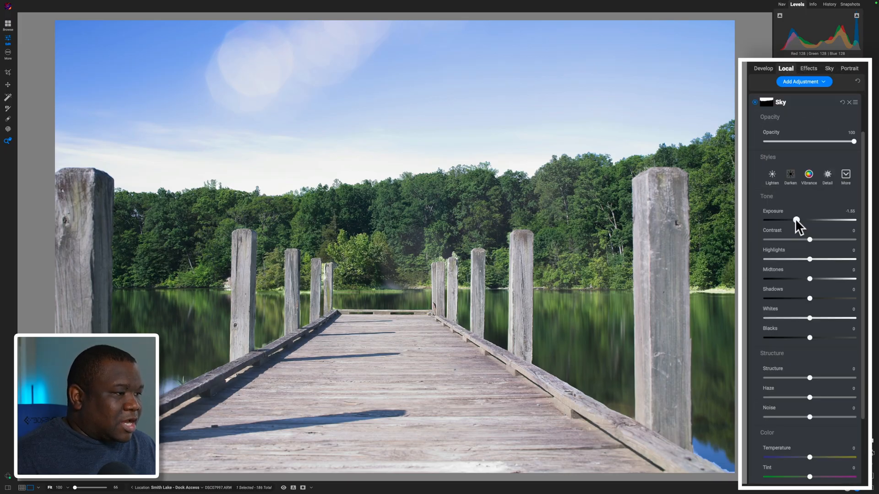
drag(797, 222, 791, 225)
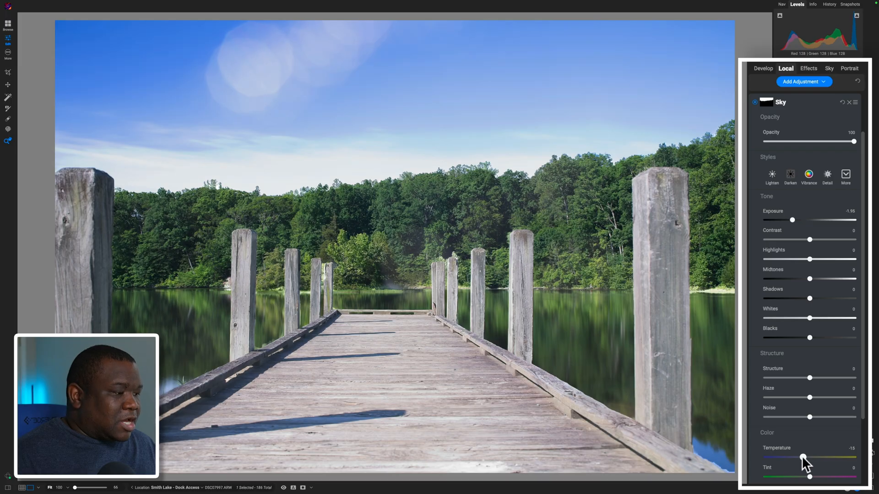
drag(801, 455, 799, 455)
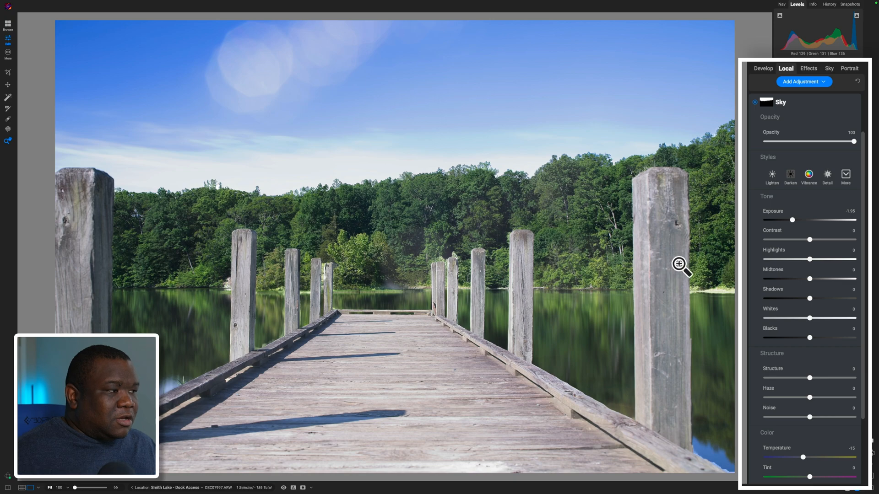
- Collapse the Sky adjustment's settings and compare the edited photo with the unedited original
click(791, 100)
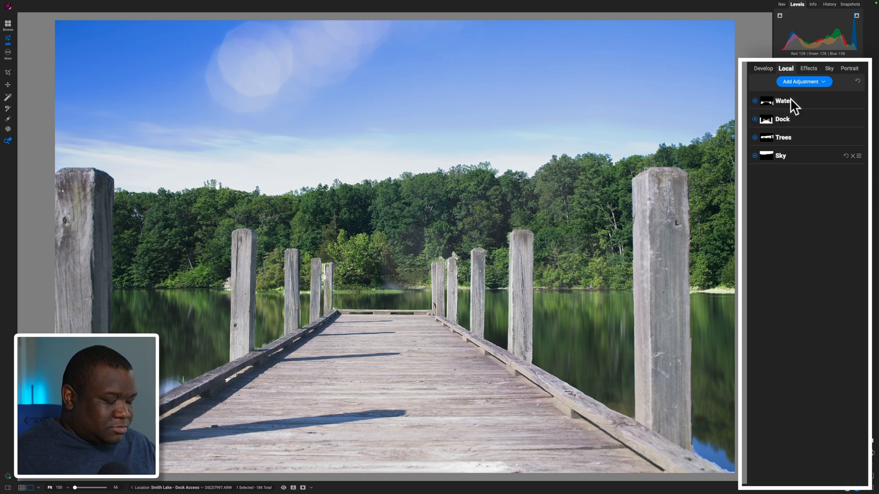
key(backslash)
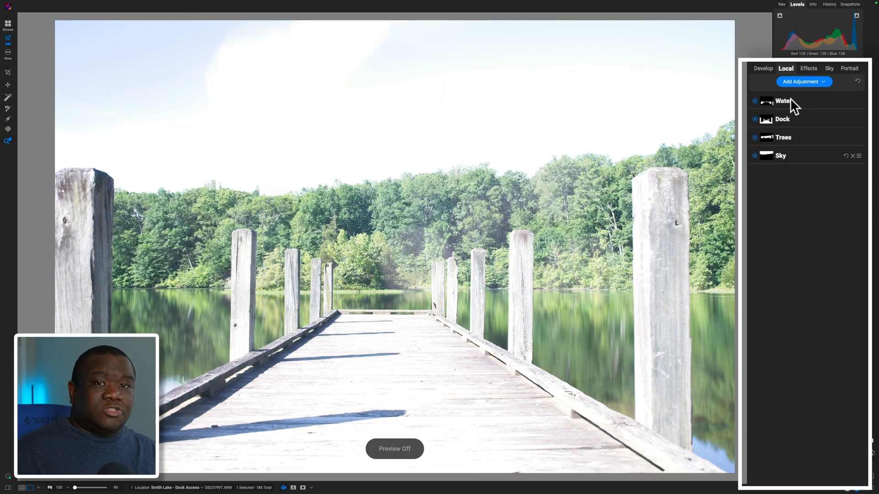
key(backslash)
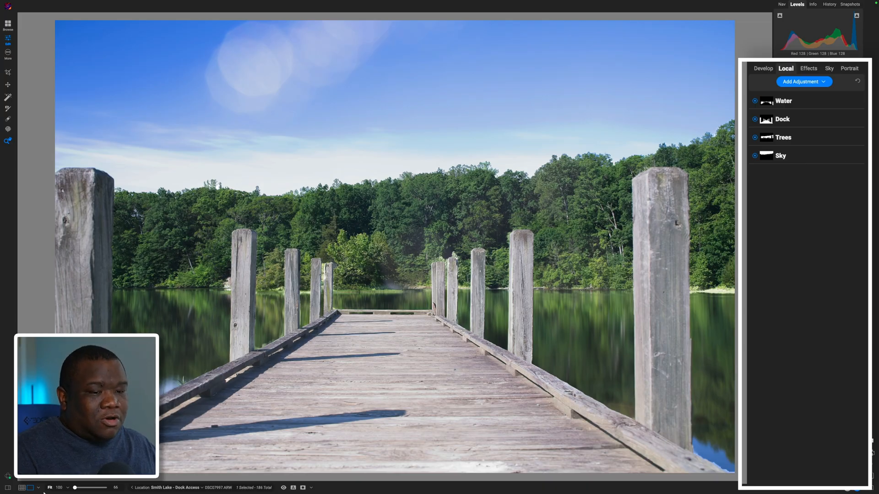
- Try the CM10 preset from the Cold Mountain collection, apply CM3 instead, and compare the result with the original photo
click(7, 488)
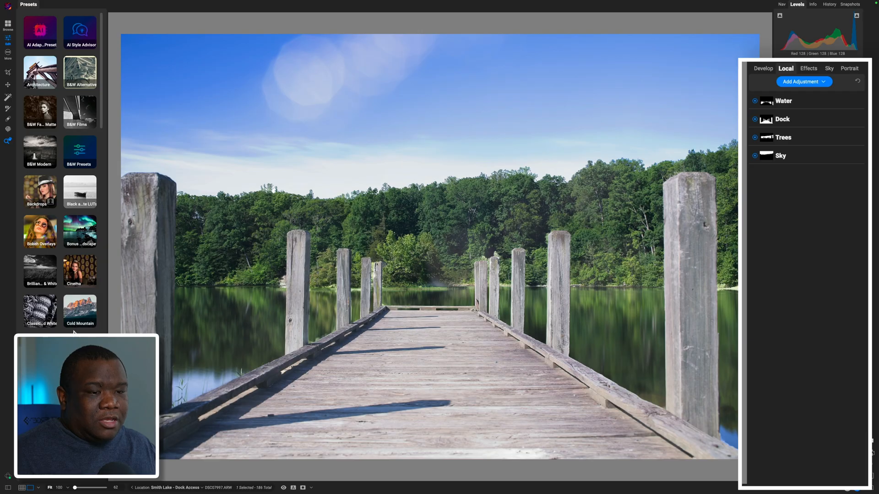
click(77, 311)
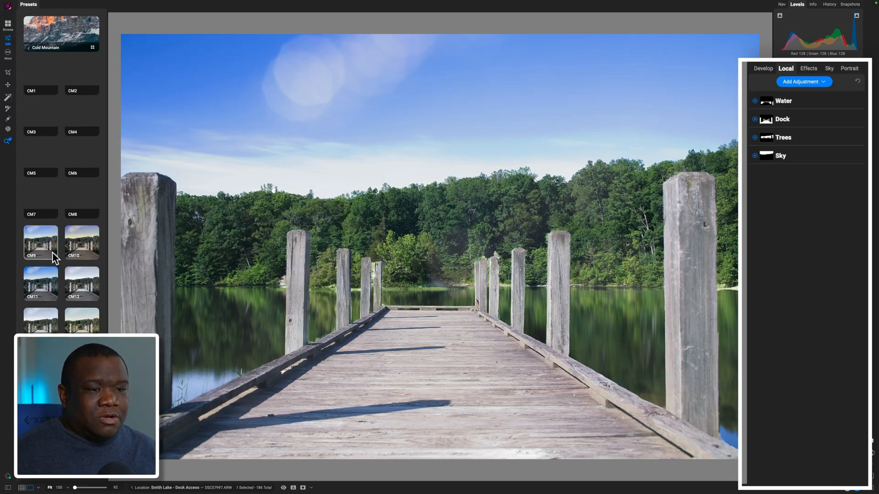
click(81, 243)
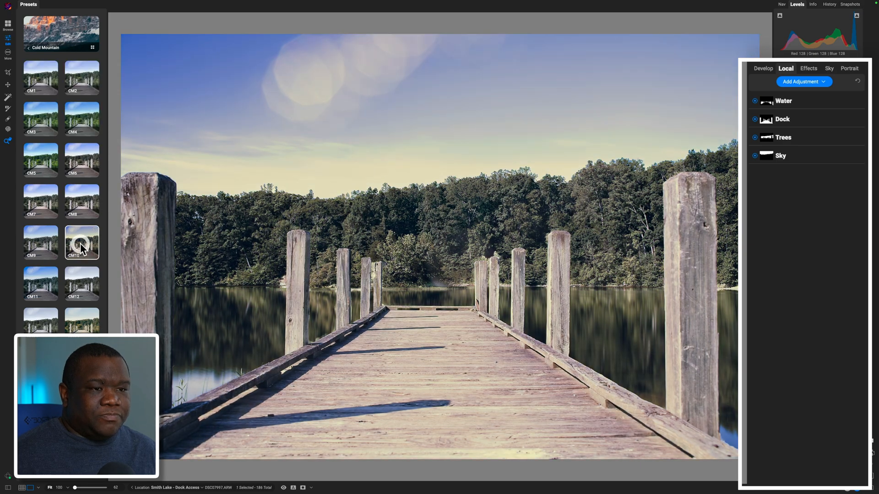
click(40, 118)
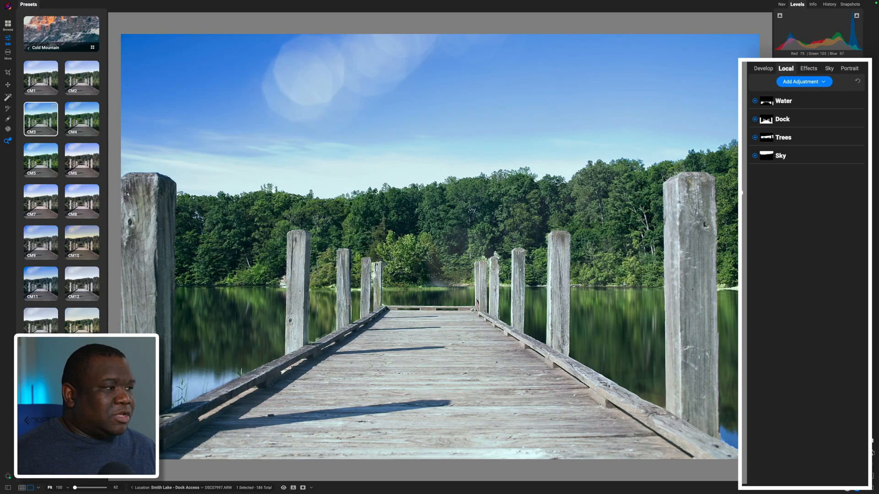
key(p)
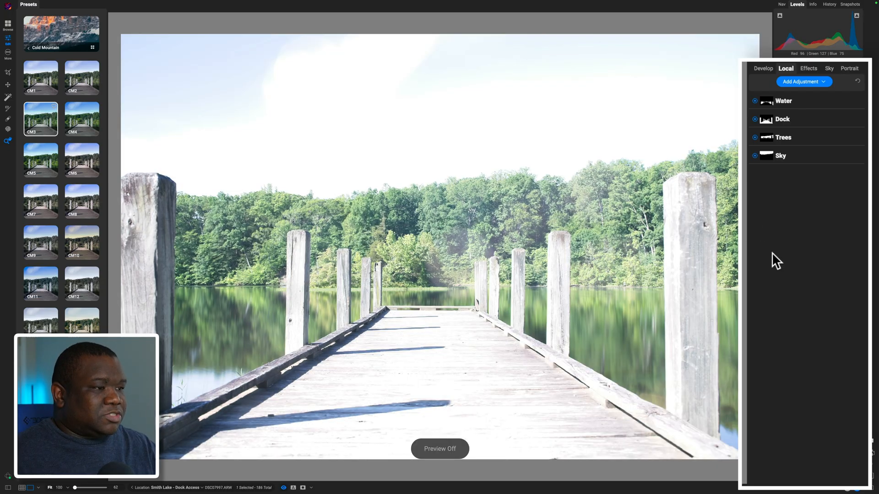
key(p)
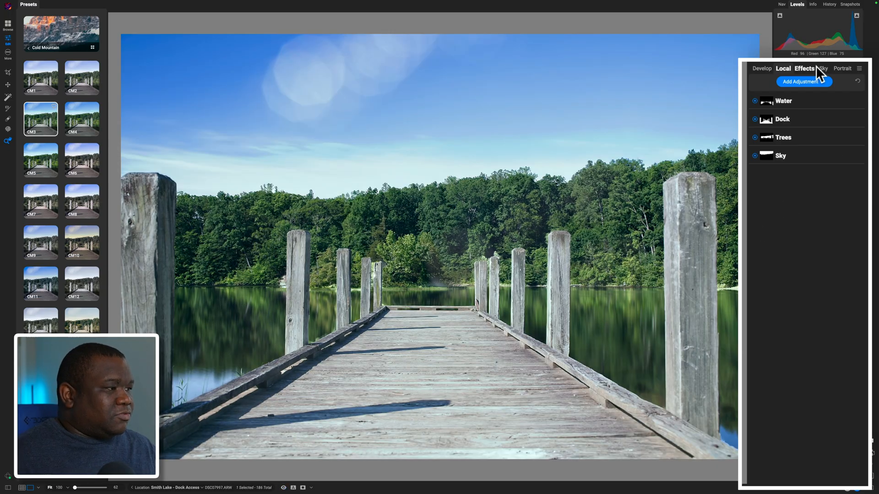
- Set the overall opacity of the preset's effects to 0 and compare the photo with the original
click(804, 68)
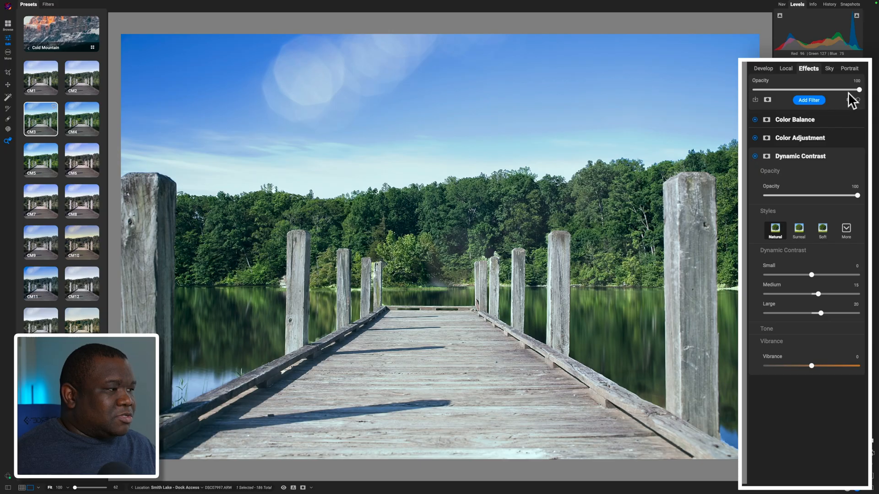
drag(859, 90, 870, 104)
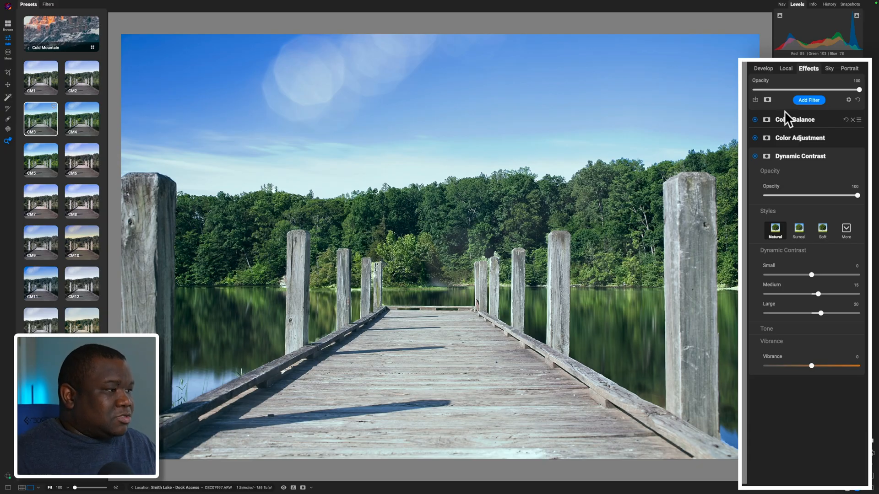
drag(859, 93, 755, 92)
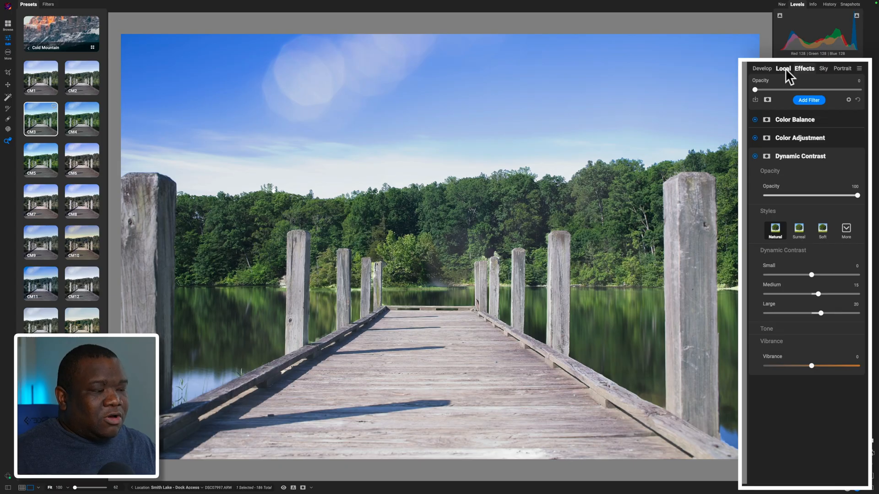
key(backslash)
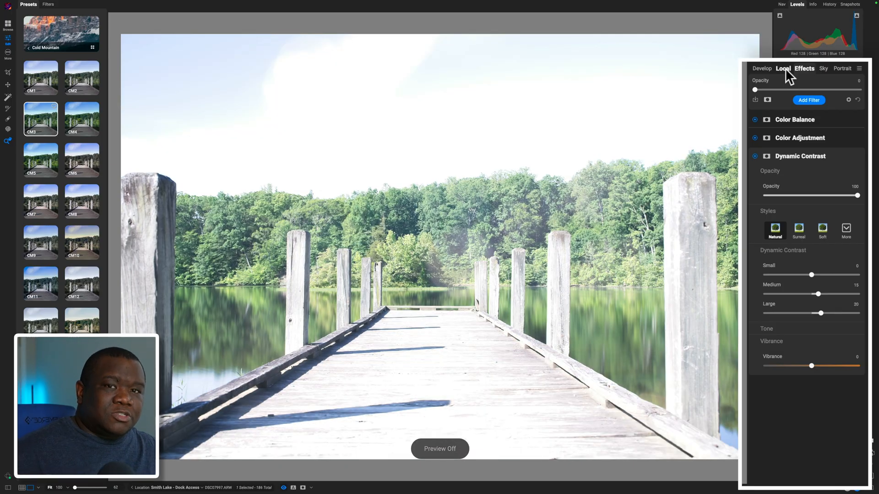
key(backslash)
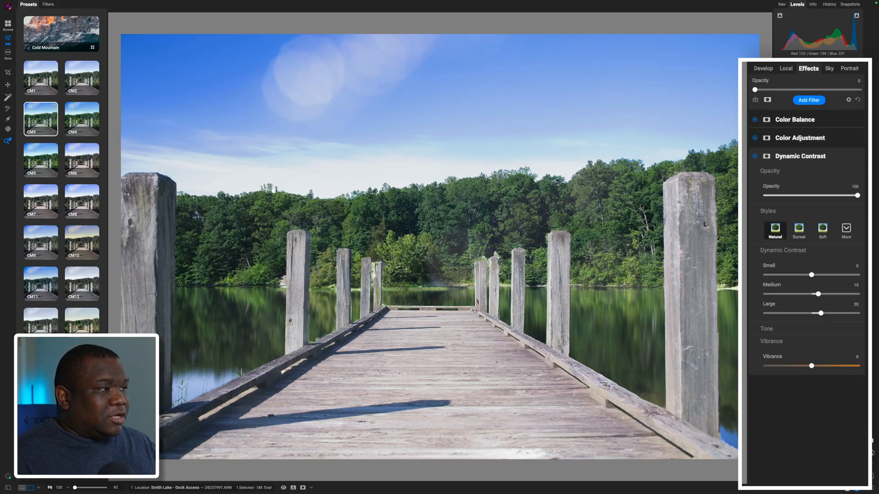
- Lower the whole photo's blacks to about -65 and fine-tune its whites in the Develop tone settings
click(760, 68)
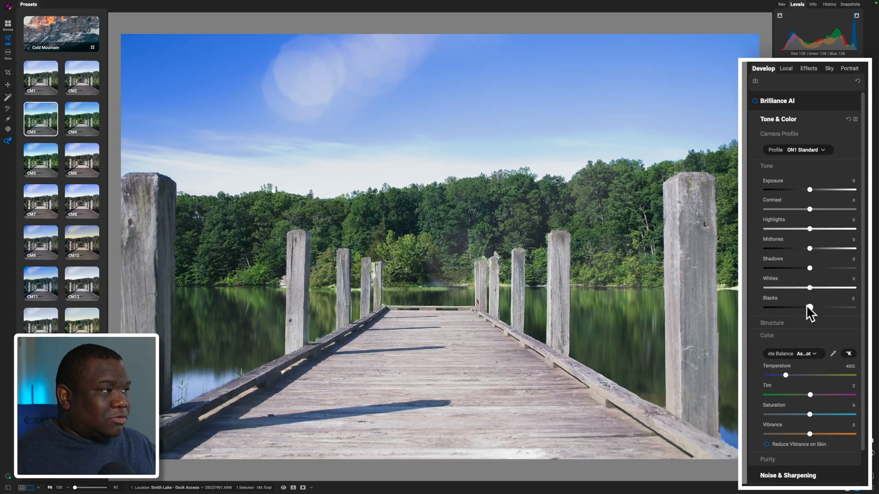
click(779, 301)
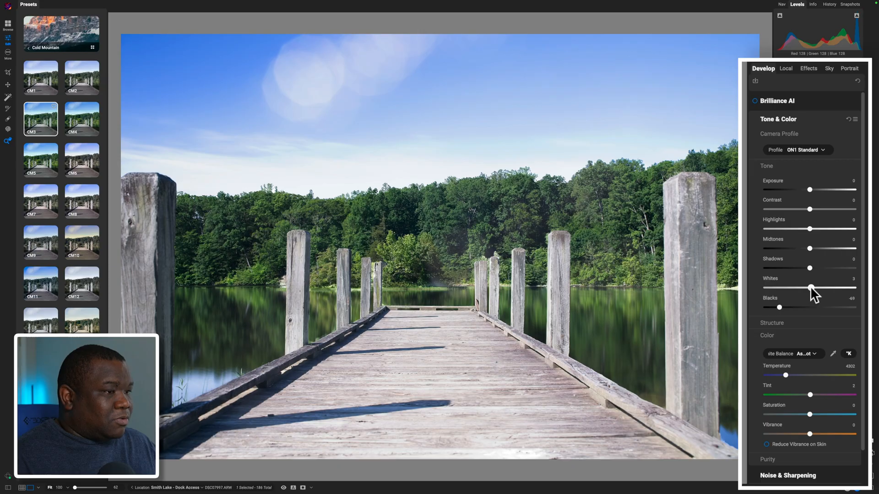
drag(809, 287, 806, 288)
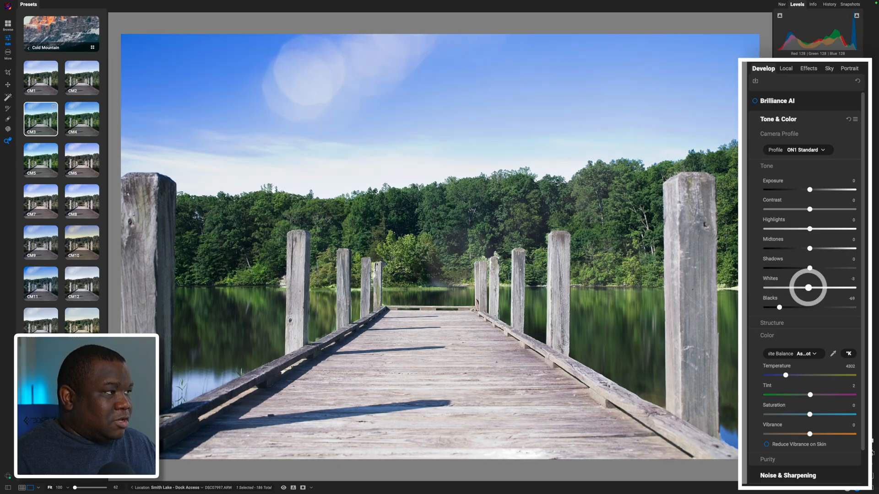